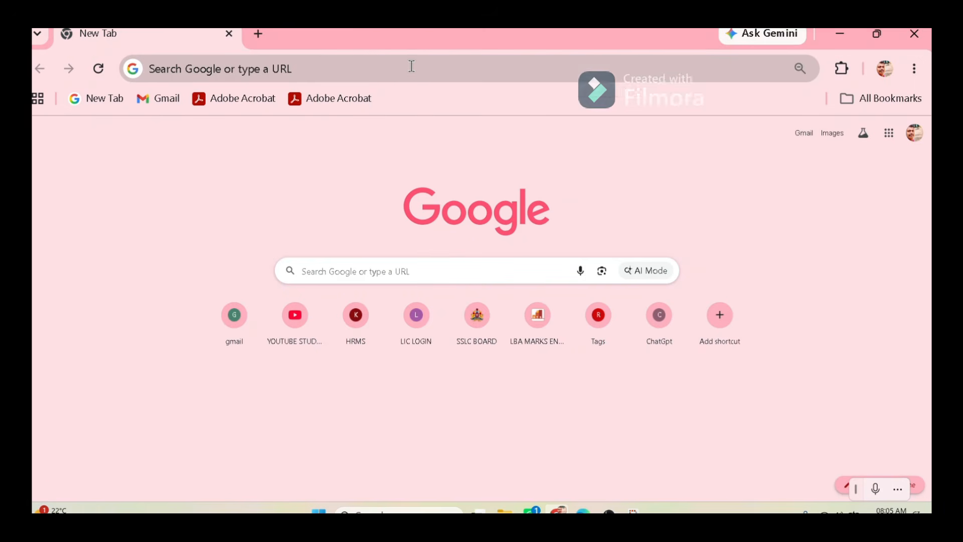
- Open the UDISE+ website and go to its login page for all modules
left_click(385, 72)
type("udise+")
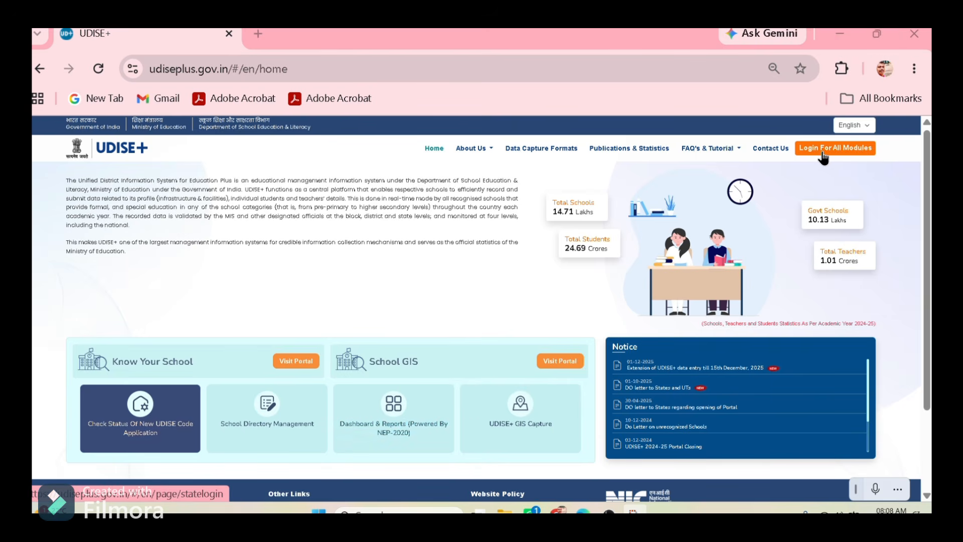
left_click(823, 156)
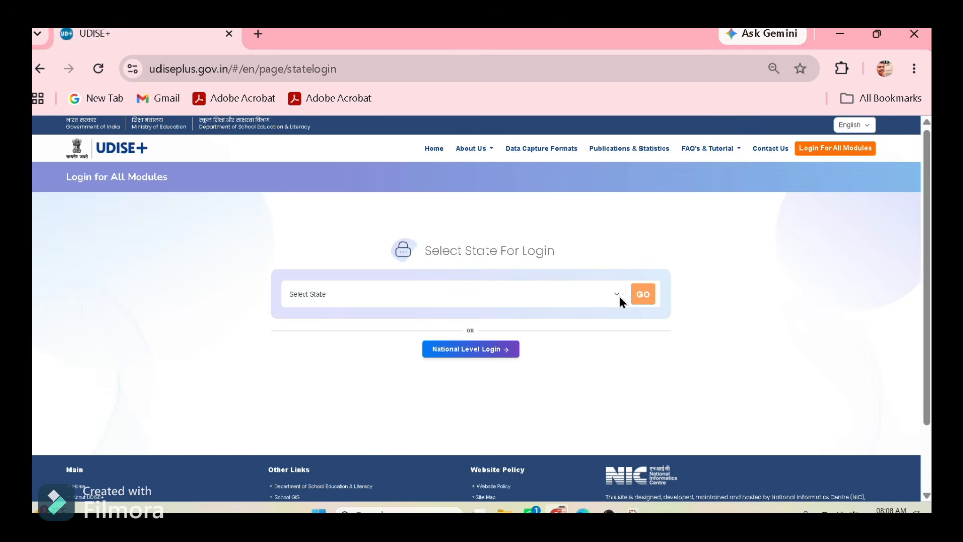
- Choose KARNATAKA as the login state and open the sign-in page of the Students Module
key("ctrl+plus")
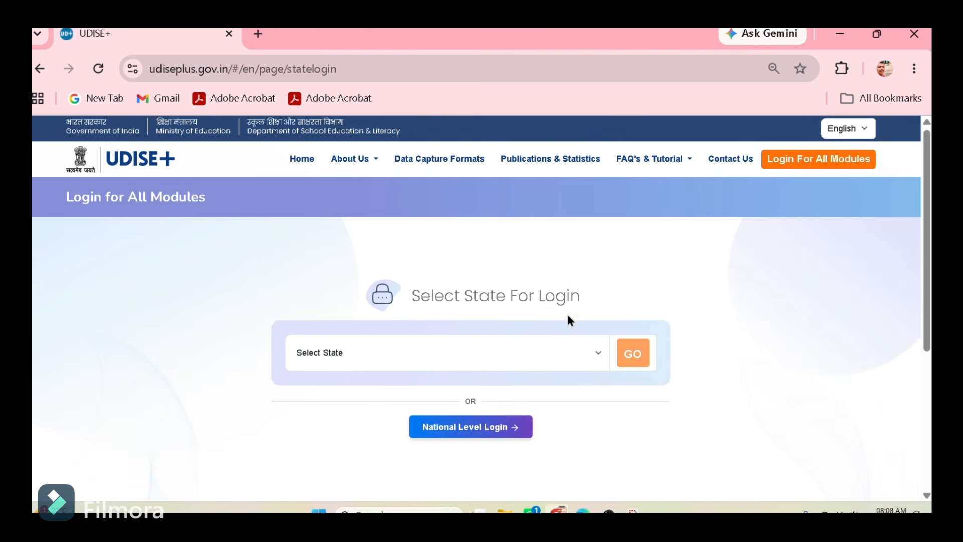
left_click(406, 350)
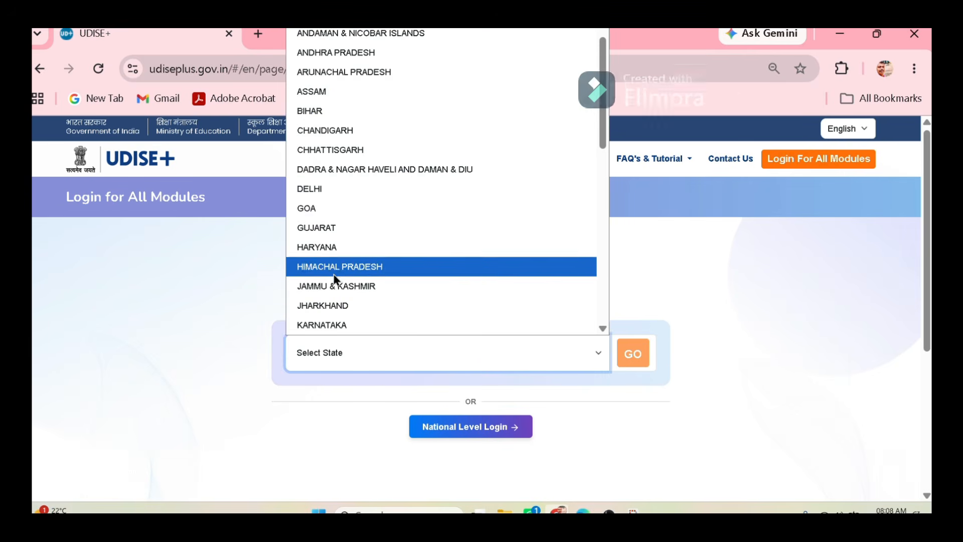
left_click(358, 324)
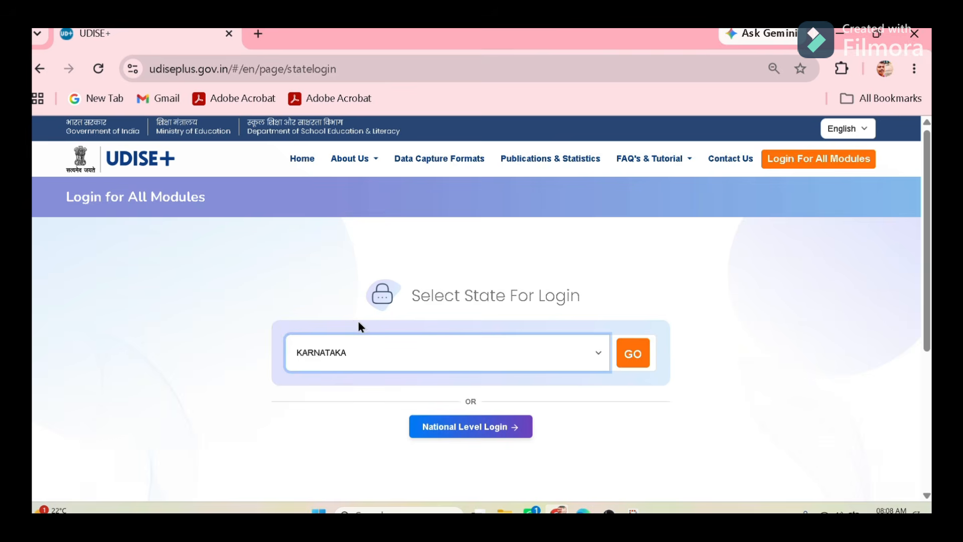
left_click(630, 357)
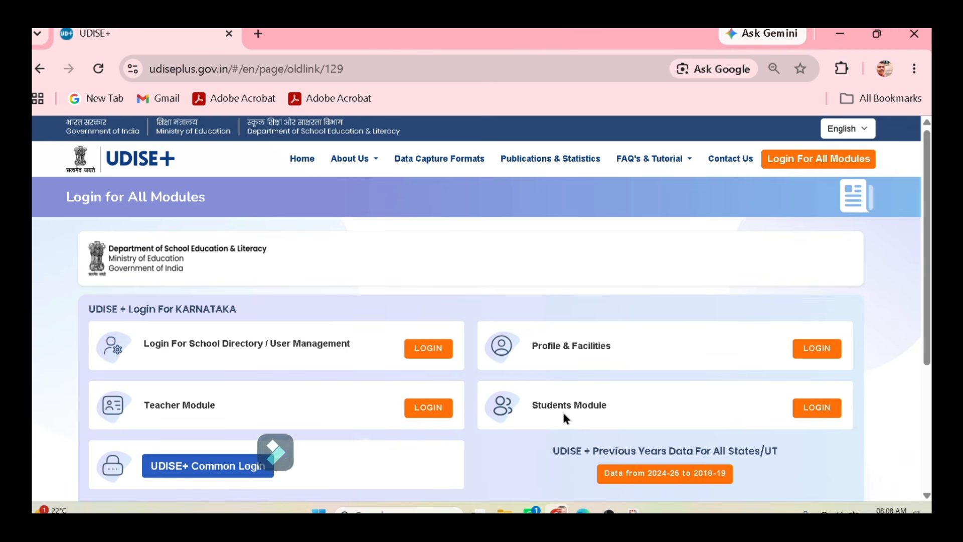
left_click(817, 407)
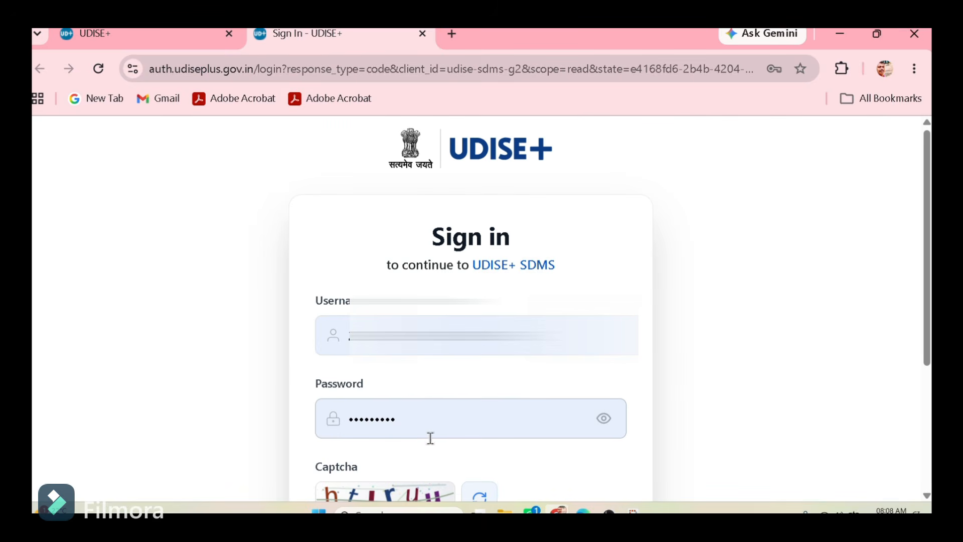
- Enter the captcha code shown and sign in to UDISE+ SDMS with the prefilled credentials
scroll(493, 418, "down", 3)
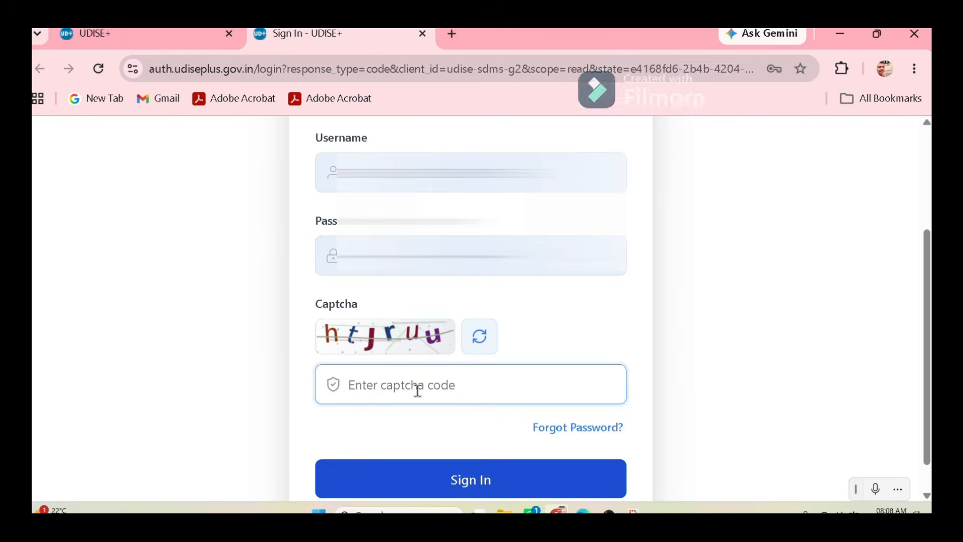
type("htJruu")
left_click(550, 478)
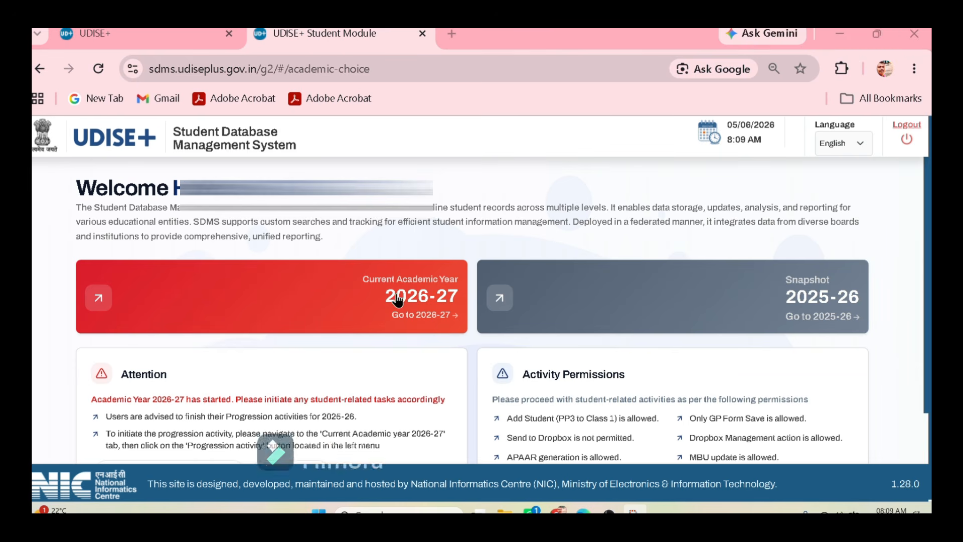
- Enter the current academic year 2026-27 and dismiss the two school notices shown over the dashboard
left_click(438, 304)
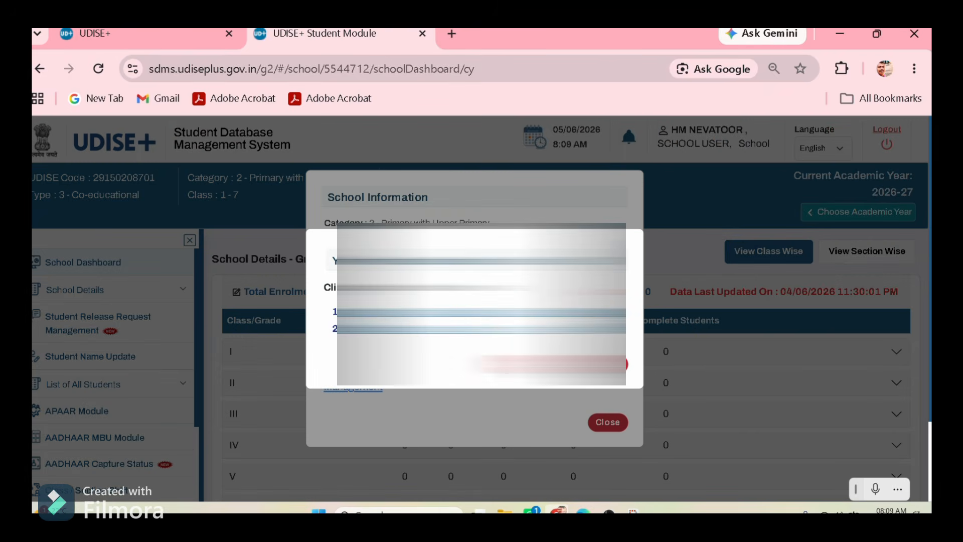
left_click(607, 364)
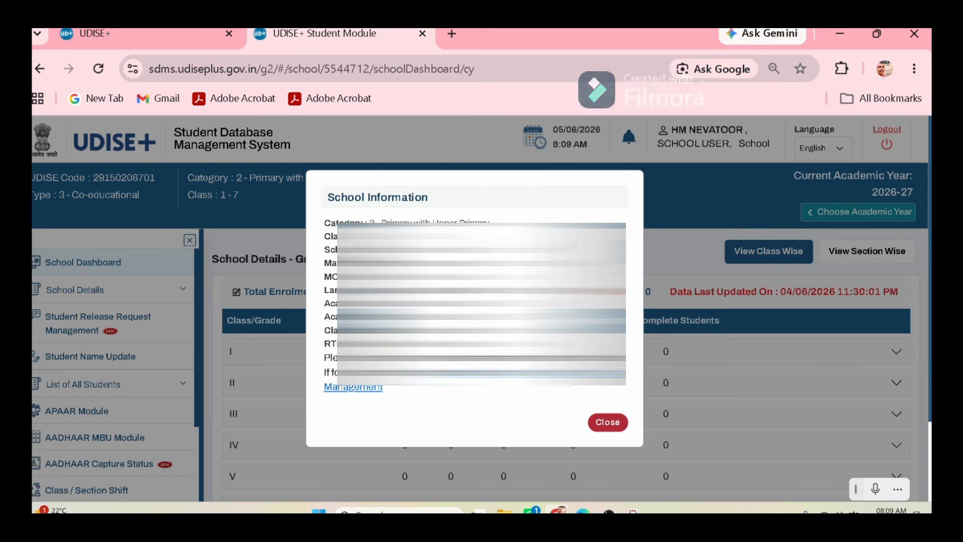
left_click(608, 422)
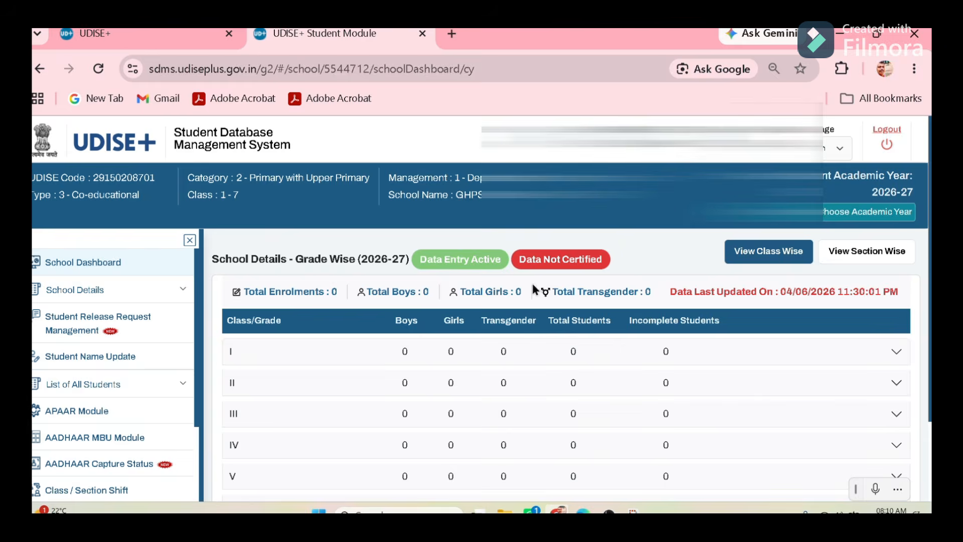
- Open the Progression Activity entry page for students under Student Movement and Progression
scroll(562, 306, "down", 2)
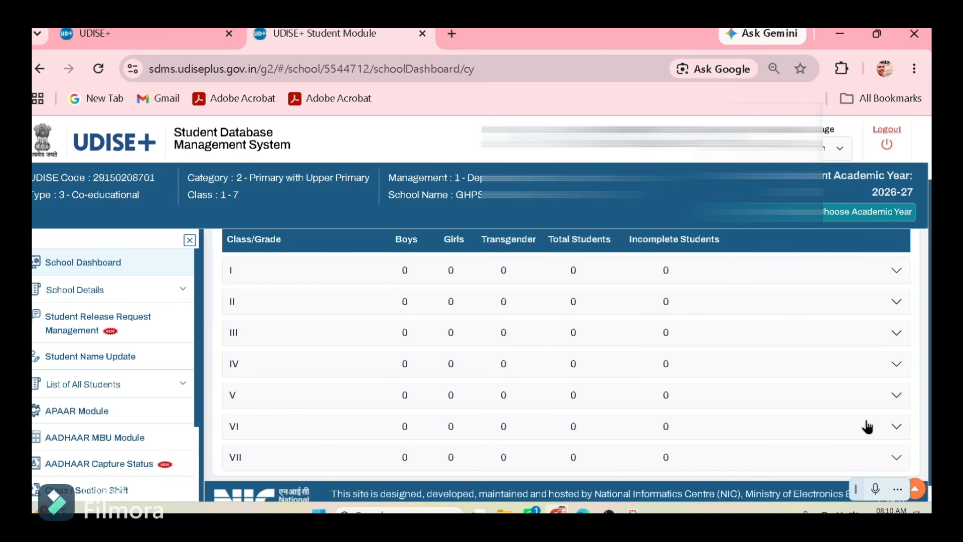
scroll(88, 301, "down", 4)
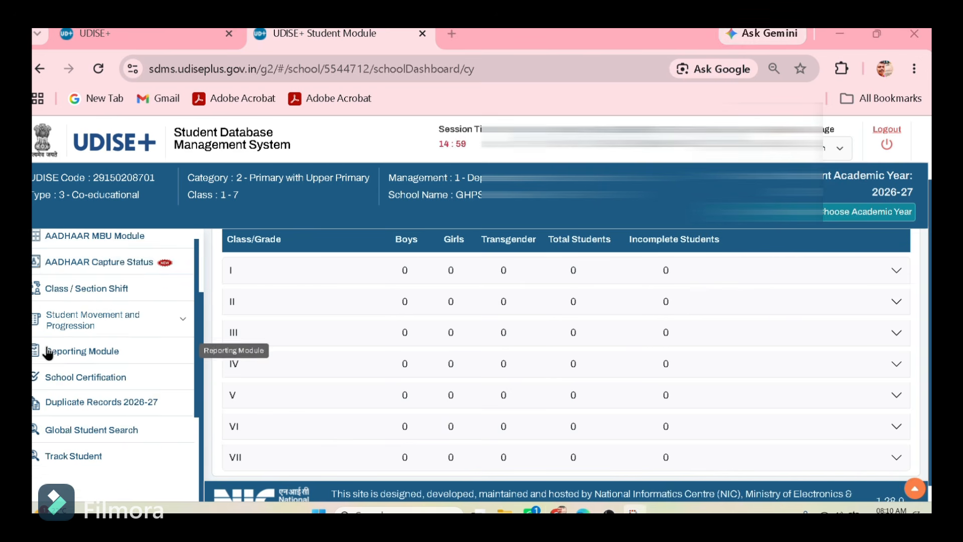
left_click(114, 327)
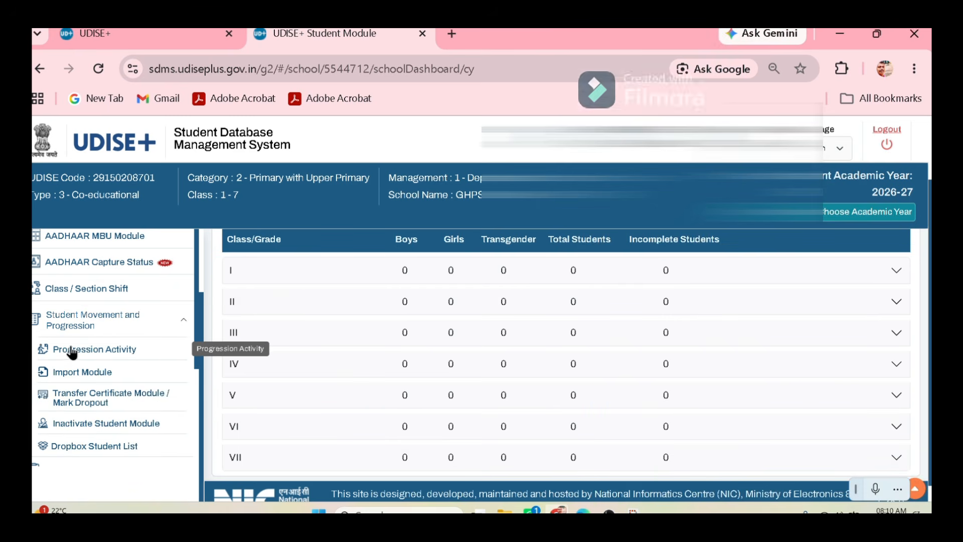
left_click(98, 352)
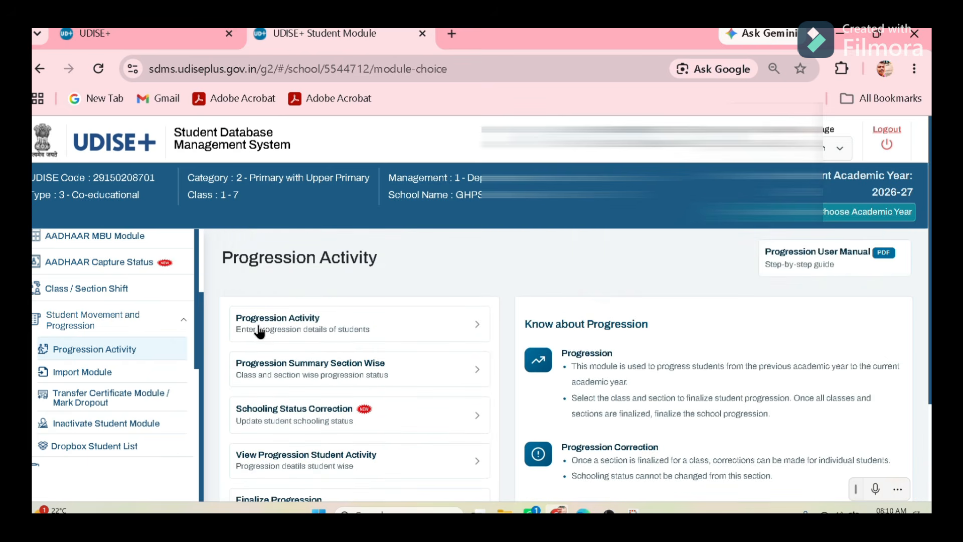
left_click(440, 327)
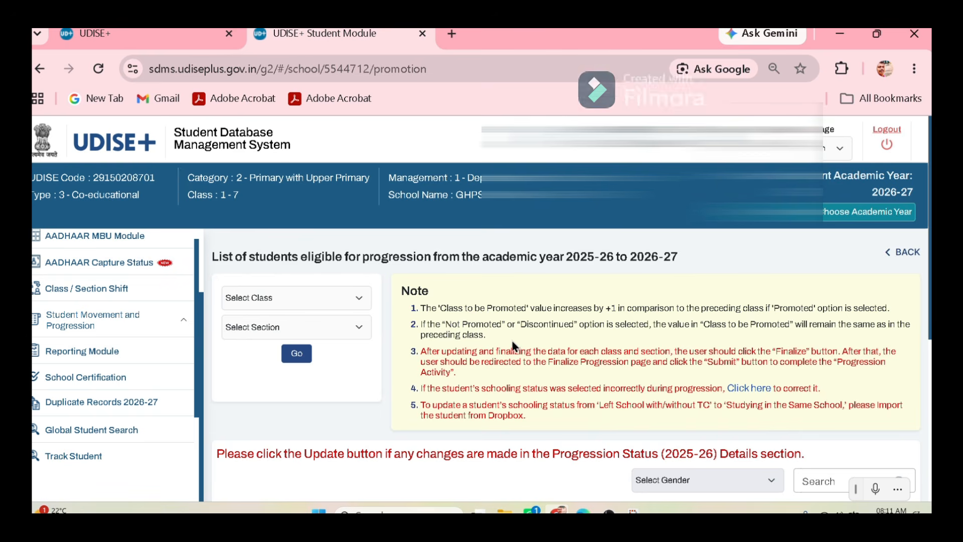
- List the students eligible for progression in class I, section A
left_click(348, 298)
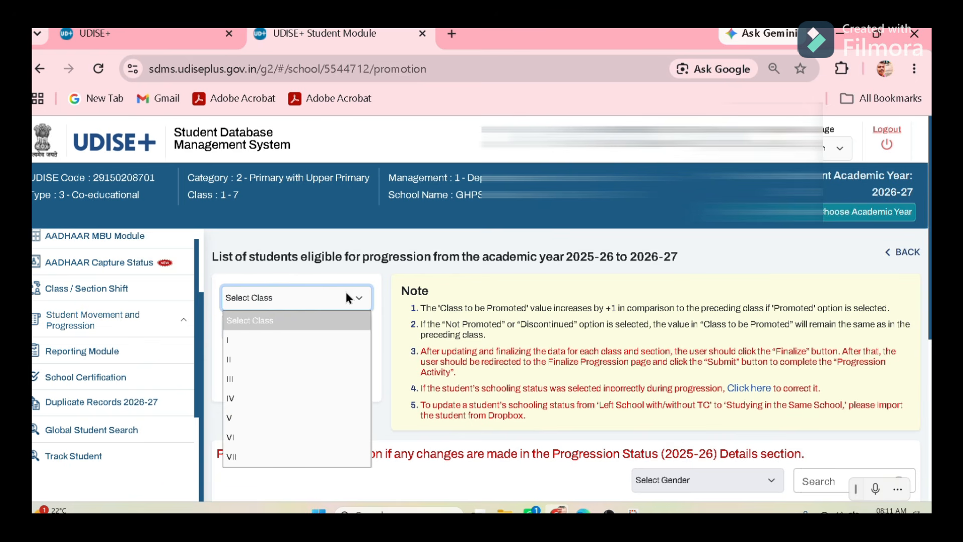
left_click(287, 341)
left_click(260, 332)
left_click(261, 365)
left_click(302, 355)
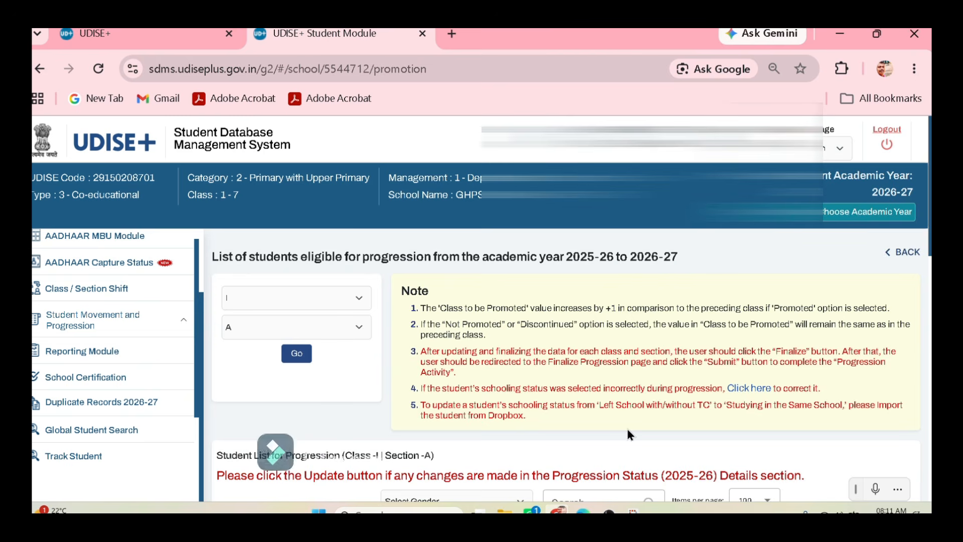
- Look through the class I student list and examine the progression fields and actions for each student
scroll(554, 400, "down", 2)
scroll(554, 398, "down", 4)
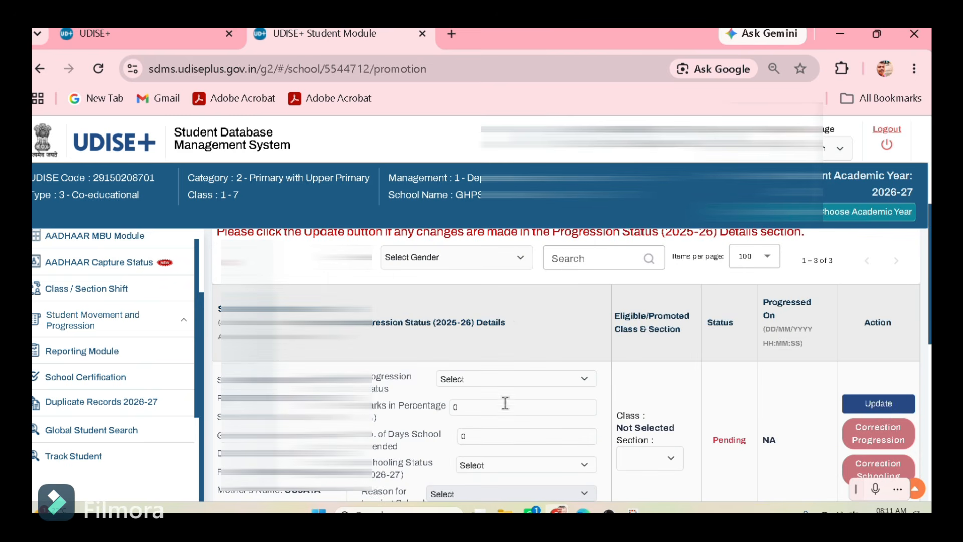
scroll(503, 402, "down", 4)
scroll(441, 346, "down", 5)
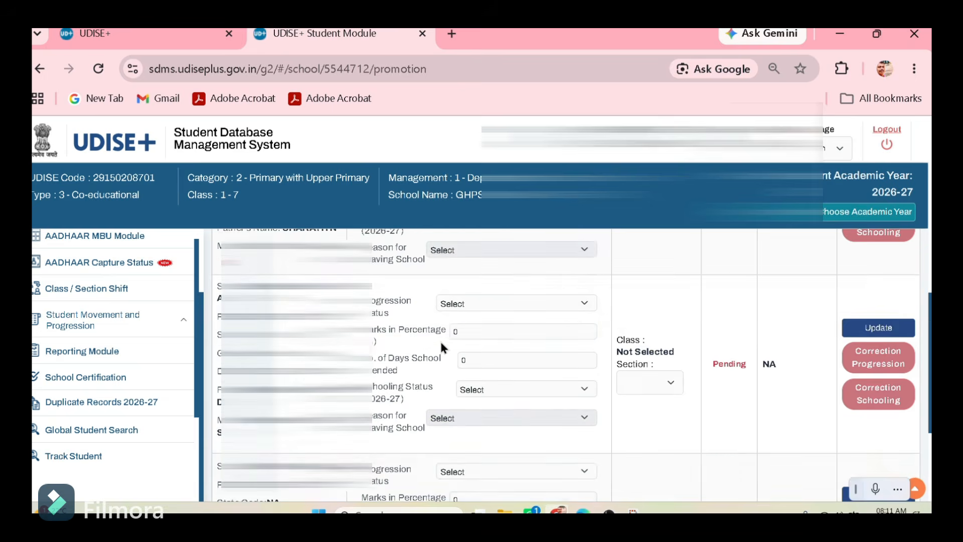
scroll(441, 346, "up", 3)
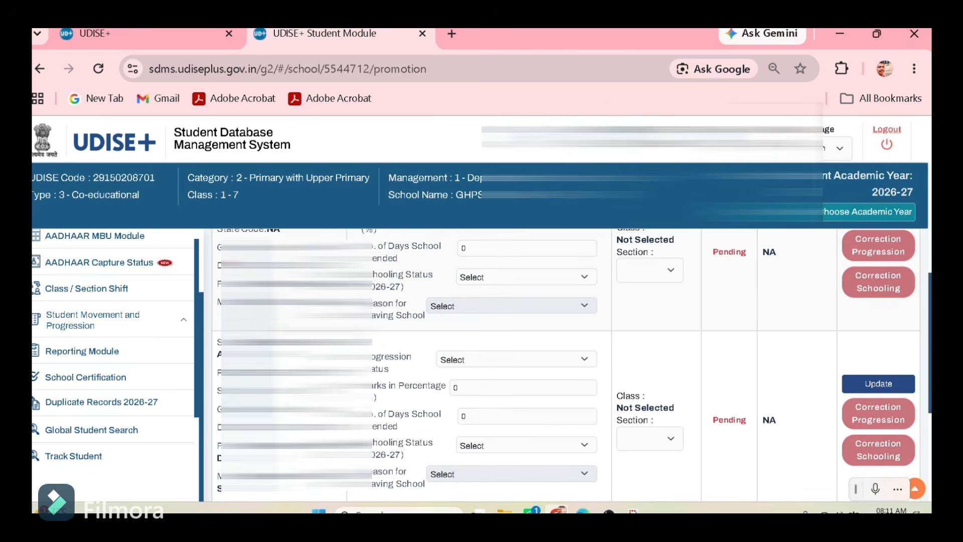
scroll(428, 371, "up", 4)
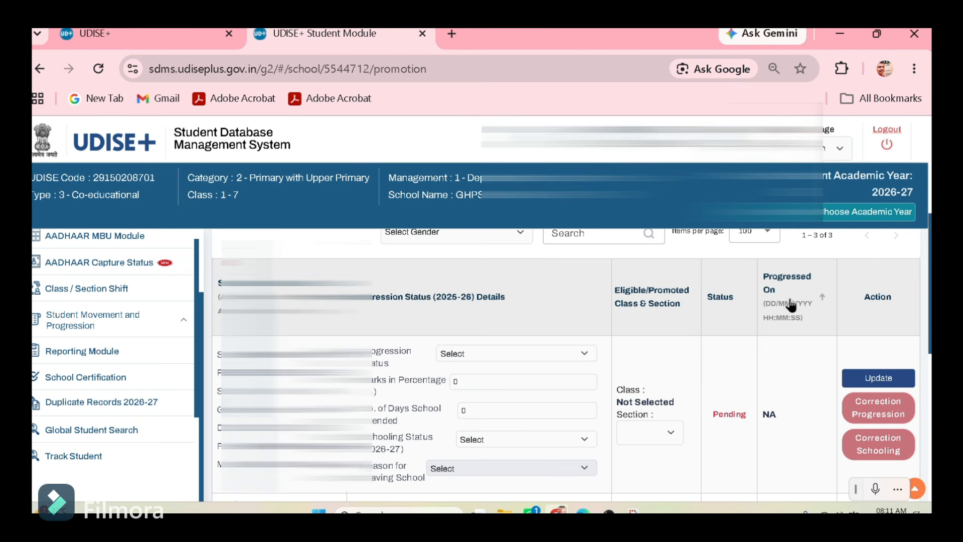
scroll(794, 330, "down", 2)
scroll(781, 336, "up", 2)
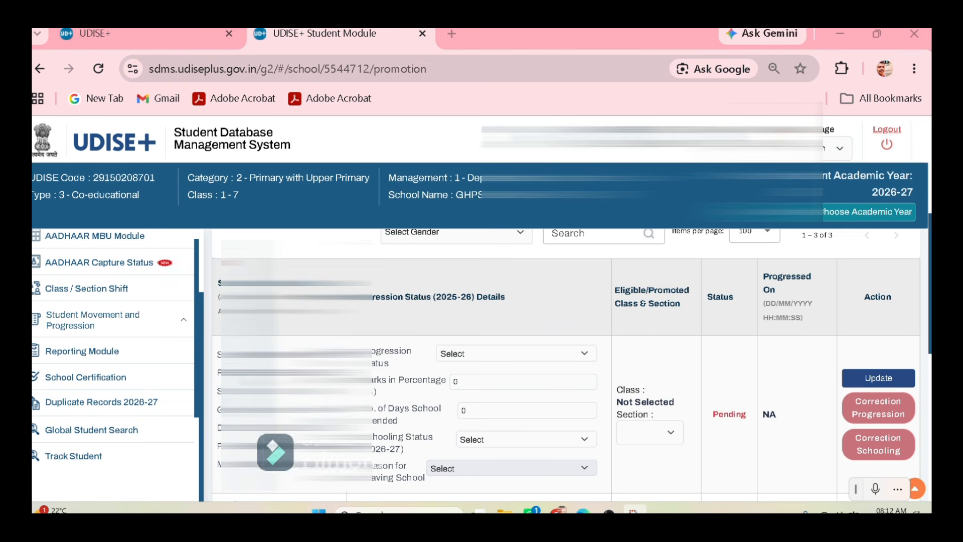
- Set the first student's progression status to Promoted(by Examination) and the marks in percentage to 95
left_click(473, 354)
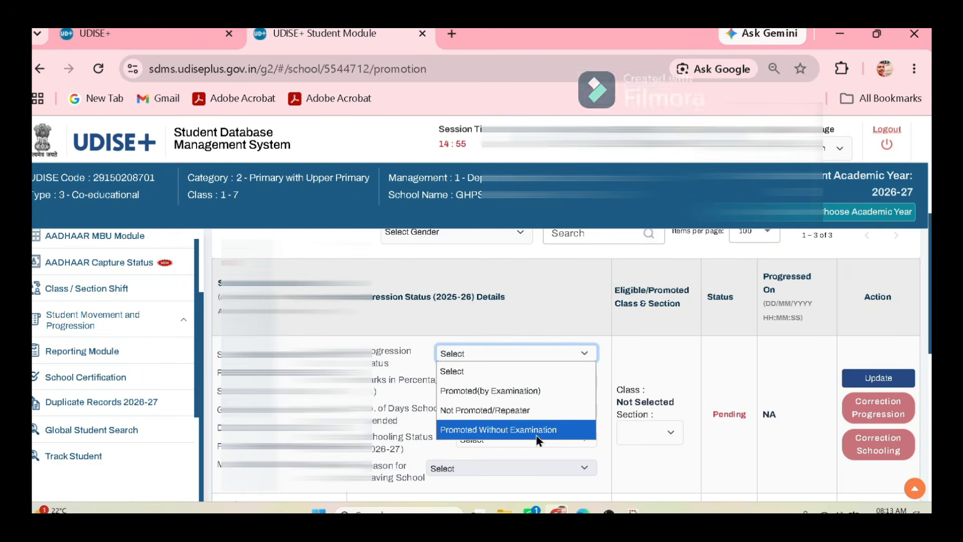
left_click(448, 394)
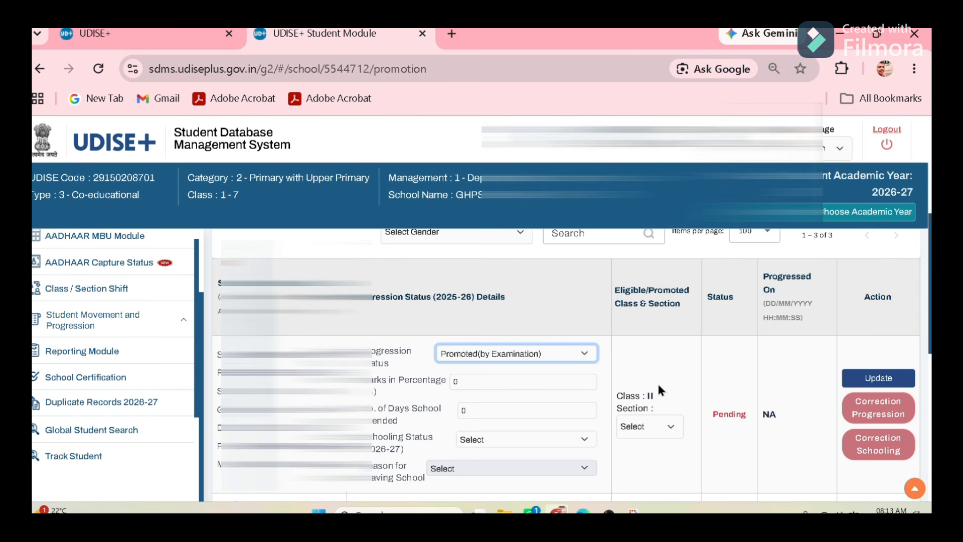
scroll(642, 423, "down", 2)
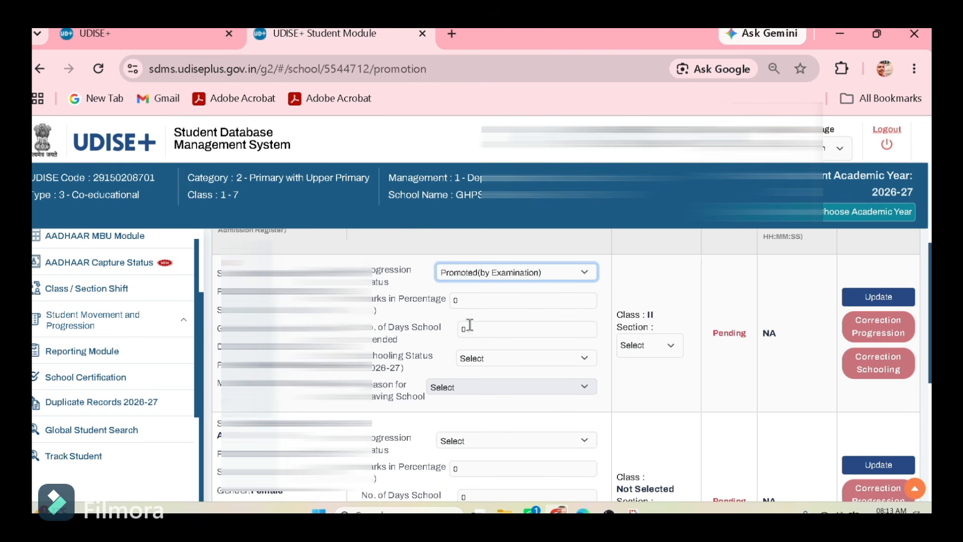
left_click(520, 301)
type("95")
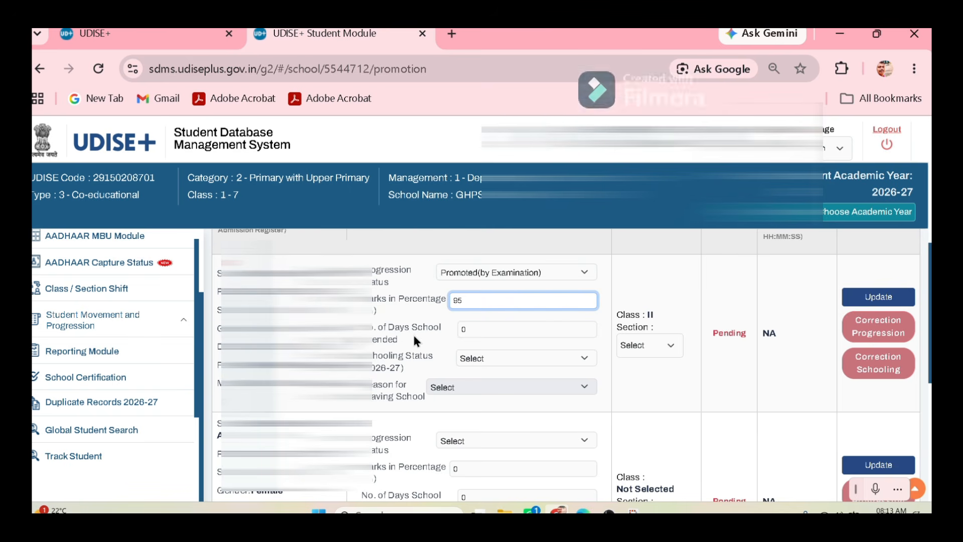
- Set the first student's number of days attended to 223 and the 2026-27 schooling status to Studying in Same School
left_click(481, 330)
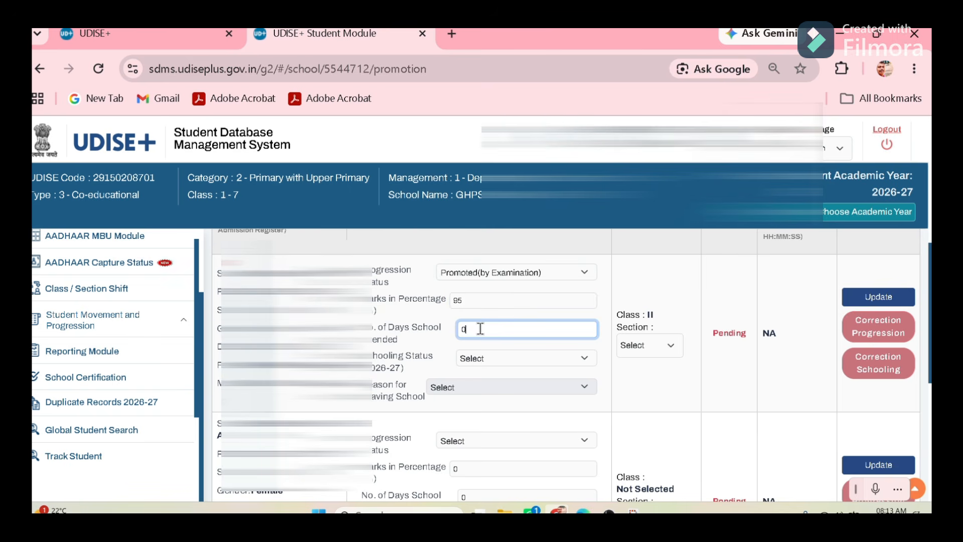
type("223")
left_click(504, 358)
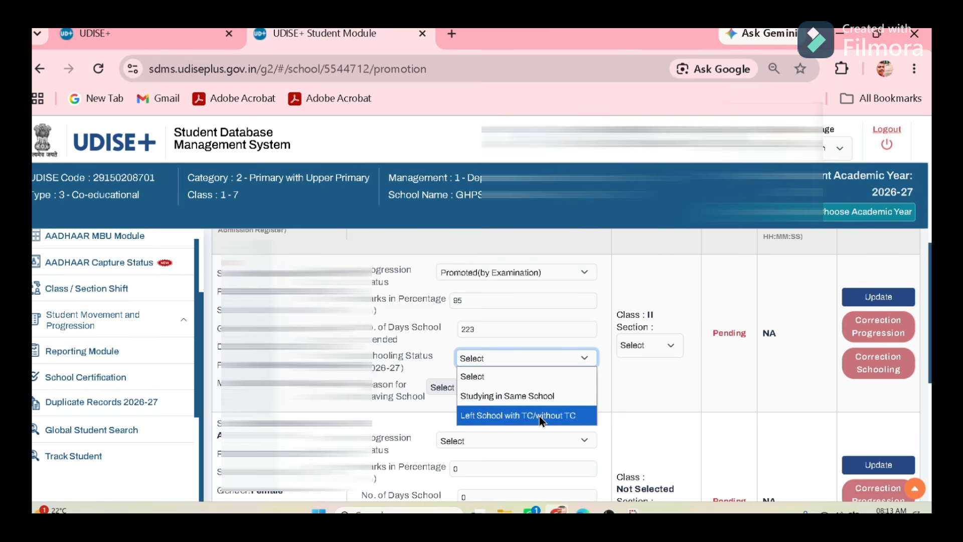
left_click(500, 395)
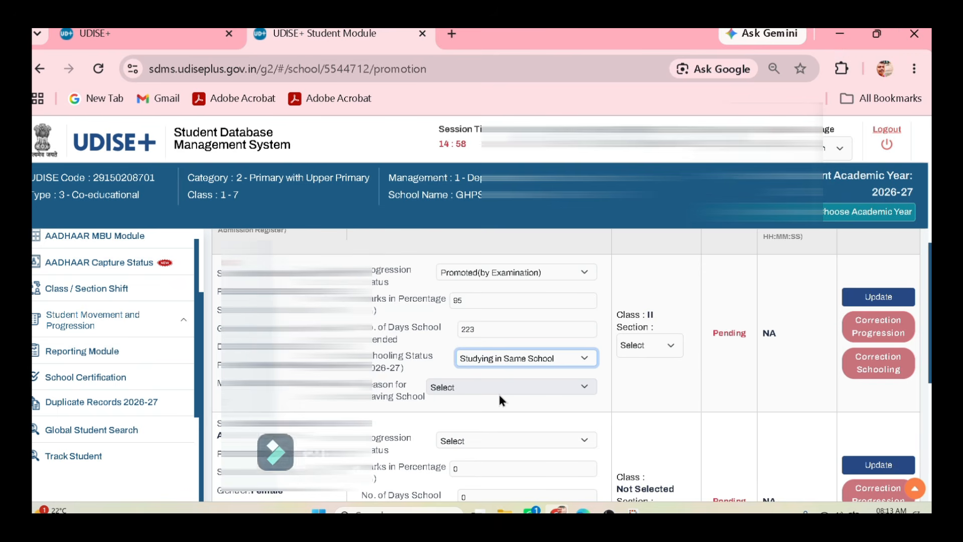
left_click(411, 390)
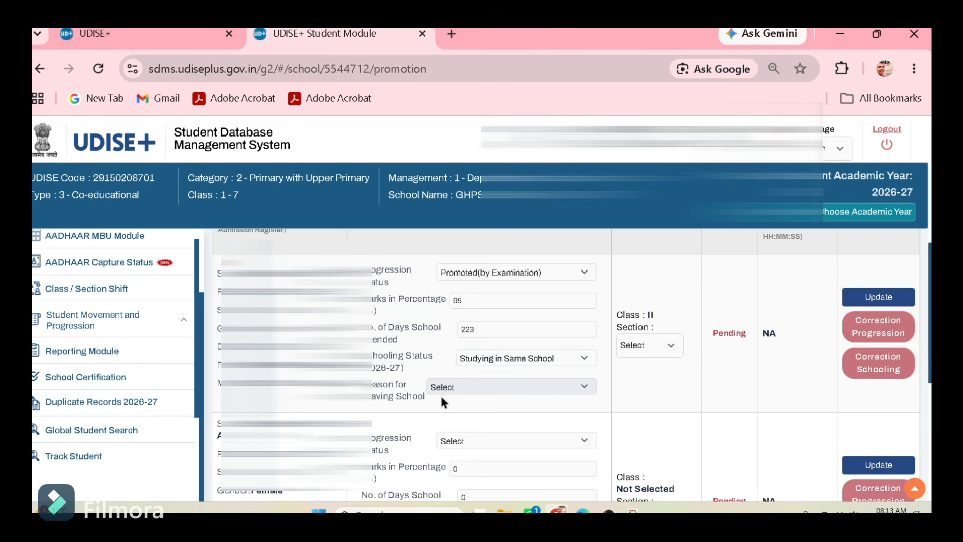
left_click(511, 358)
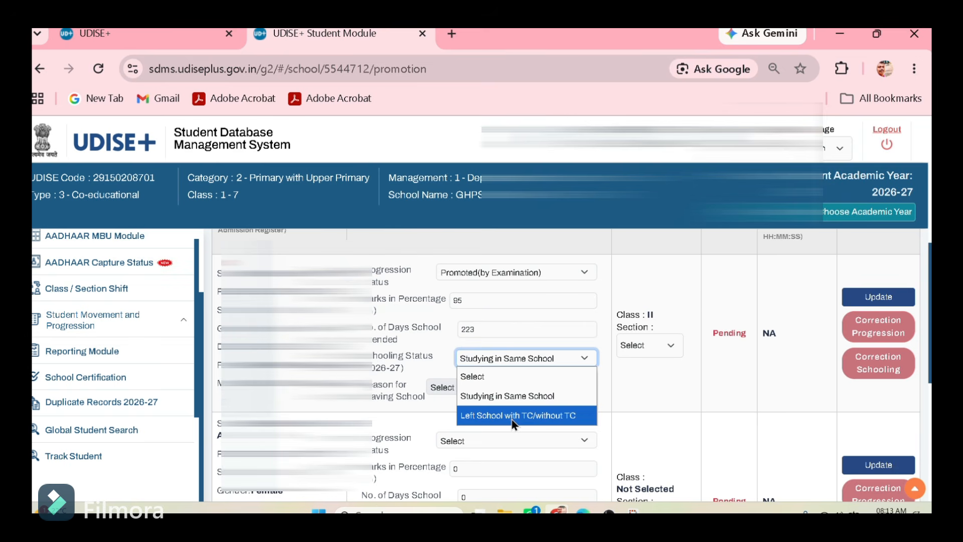
left_click(433, 375)
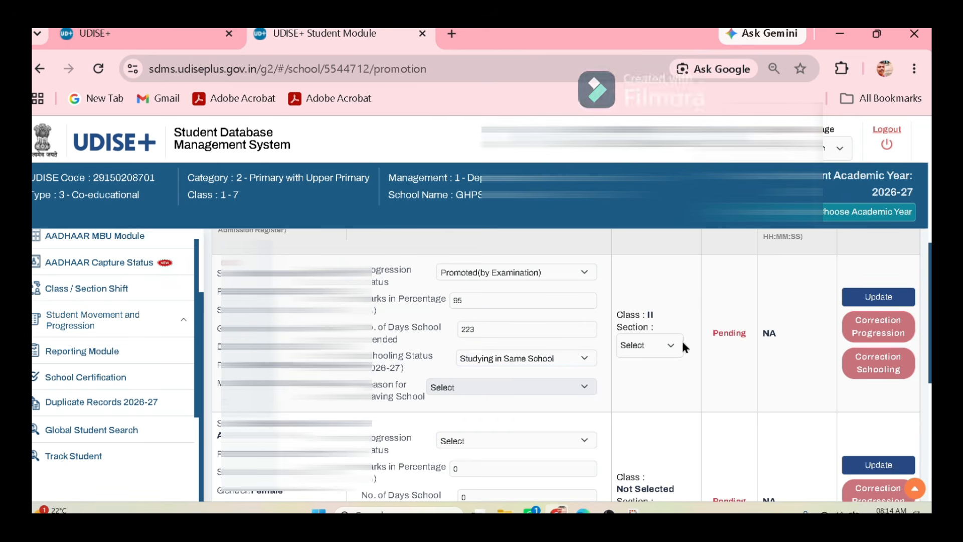
- Assign the first student to section A of class II and update the progression record
left_click(638, 345)
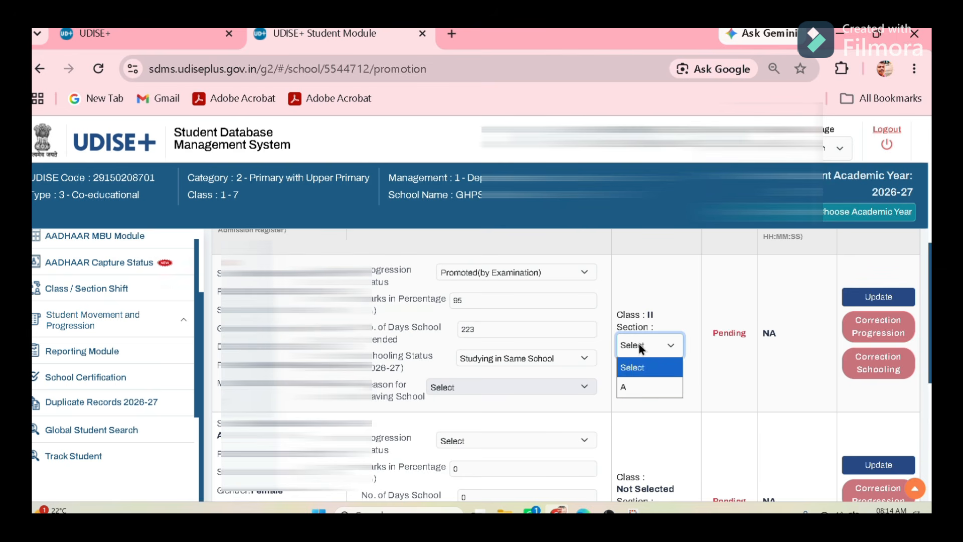
left_click(645, 385)
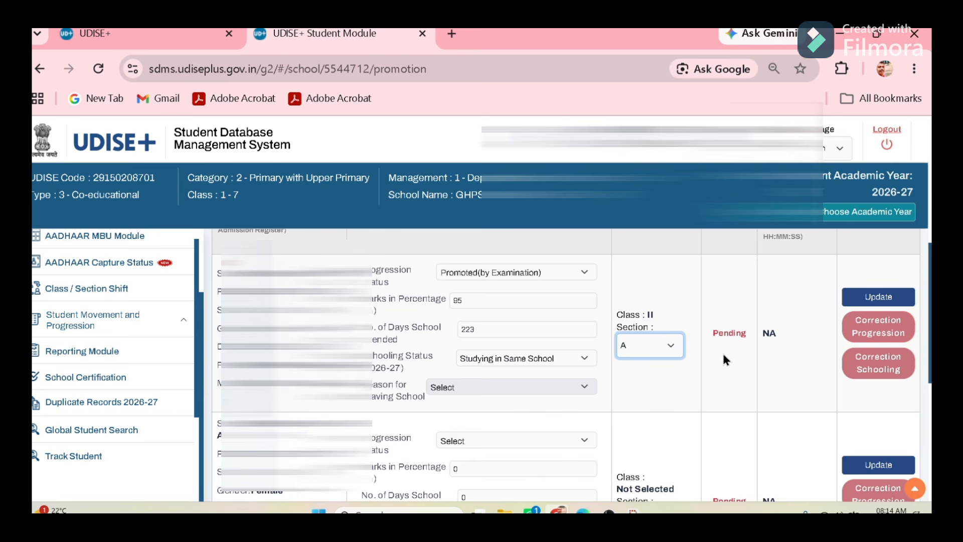
left_click(878, 297)
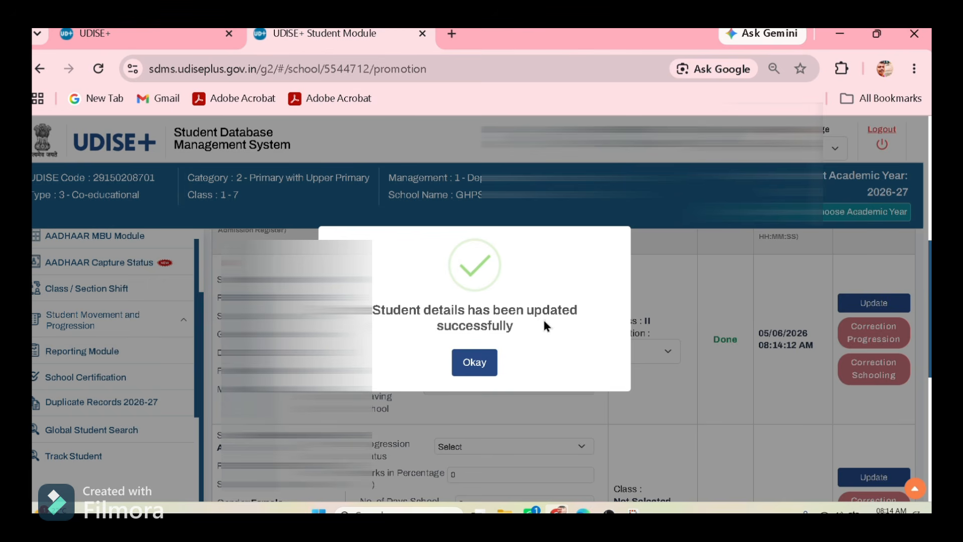
left_click(474, 362)
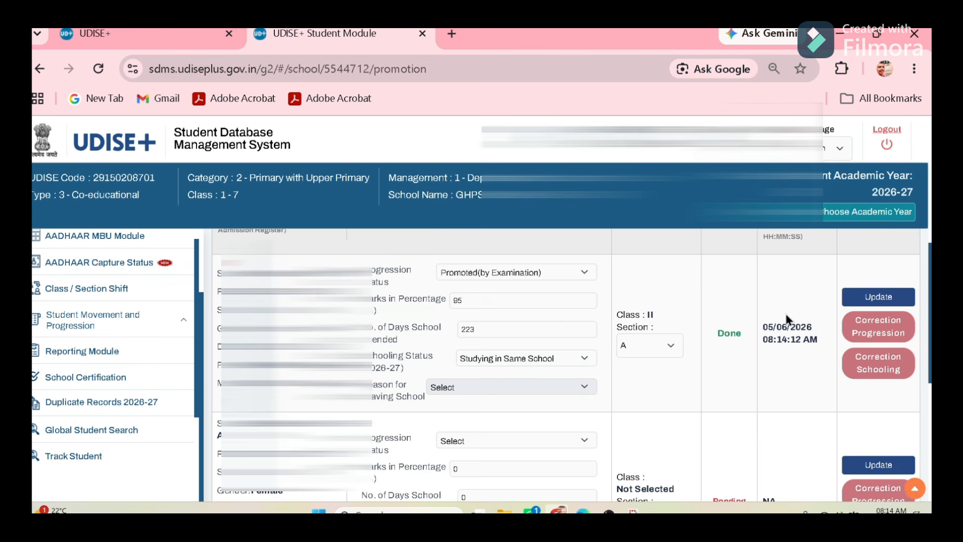
- Review the class I students' progression details, promoted class and section, status, progression date and correction options
scroll(786, 319, "up", 4)
scroll(793, 407, "down", 3)
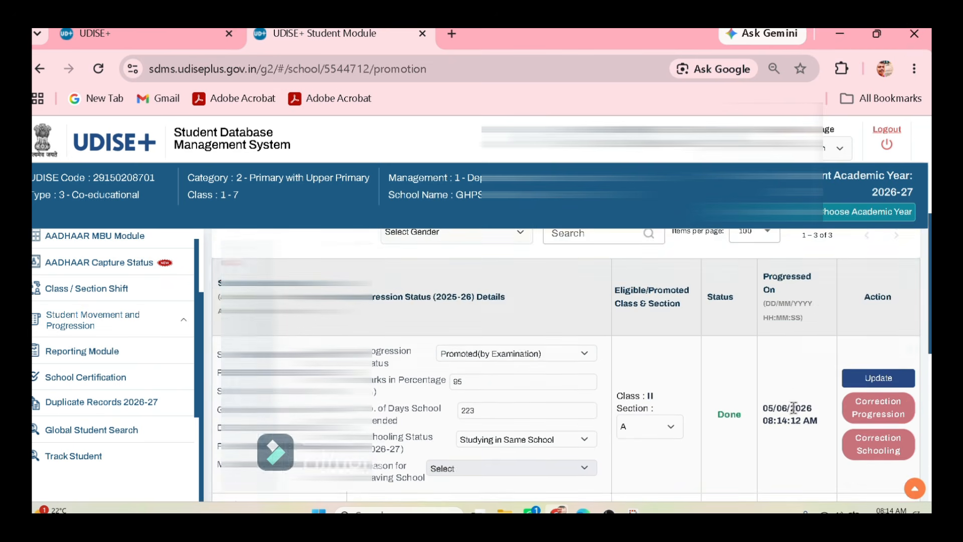
scroll(786, 401, "down", 2)
scroll(807, 339, "up", 2)
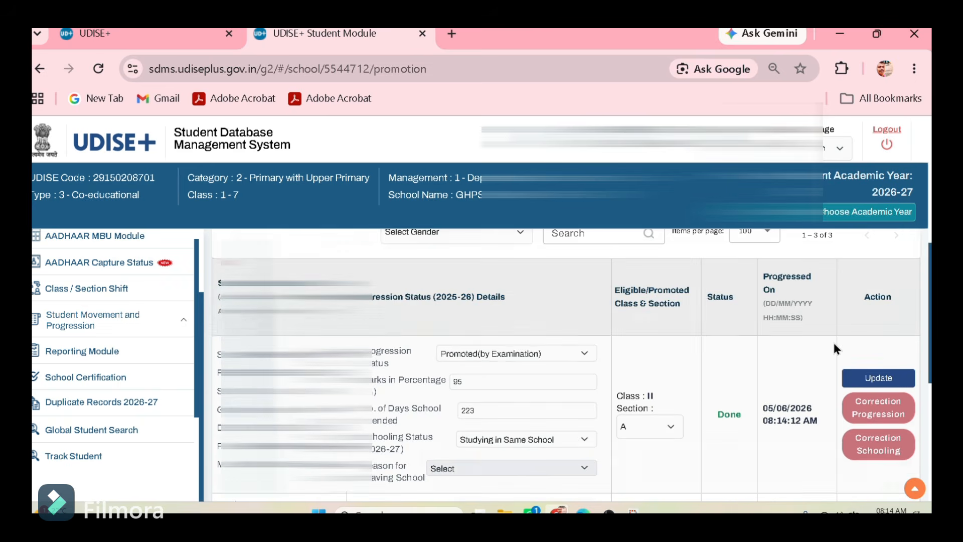
scroll(854, 415, "down", 2)
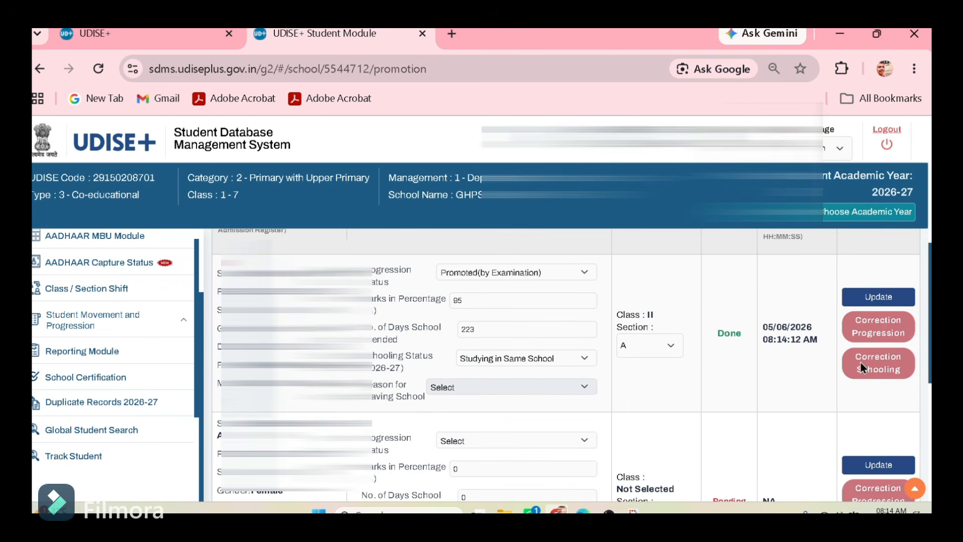
scroll(531, 383, "down", 2)
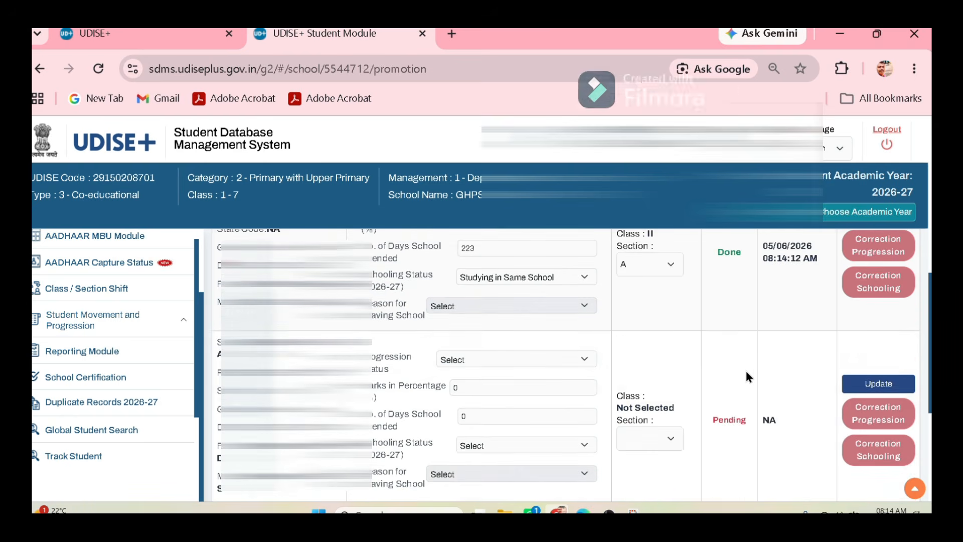
scroll(744, 368, "down", 2)
scroll(596, 388, "up", 4)
scroll(508, 379, "down", 1)
scroll(488, 399, "up", 1)
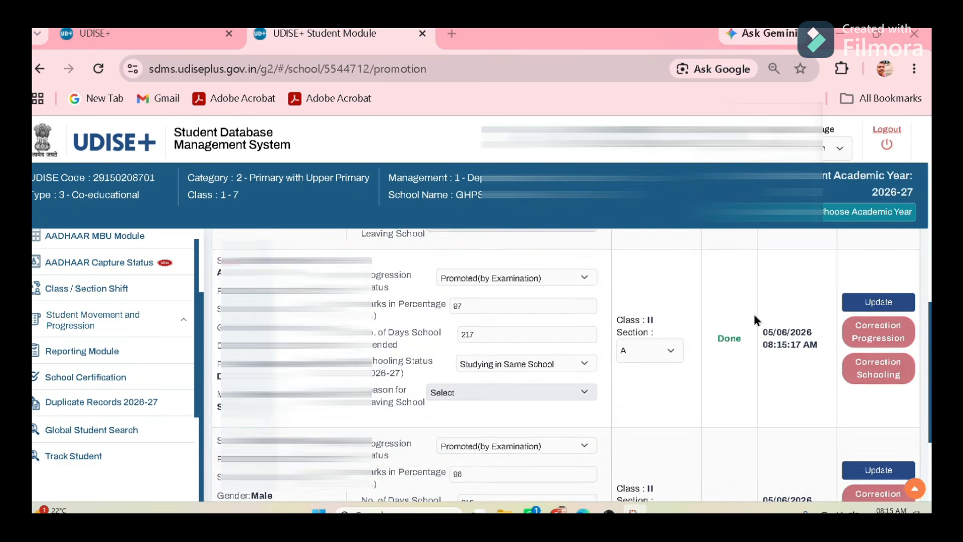
scroll(756, 331, "up", 2)
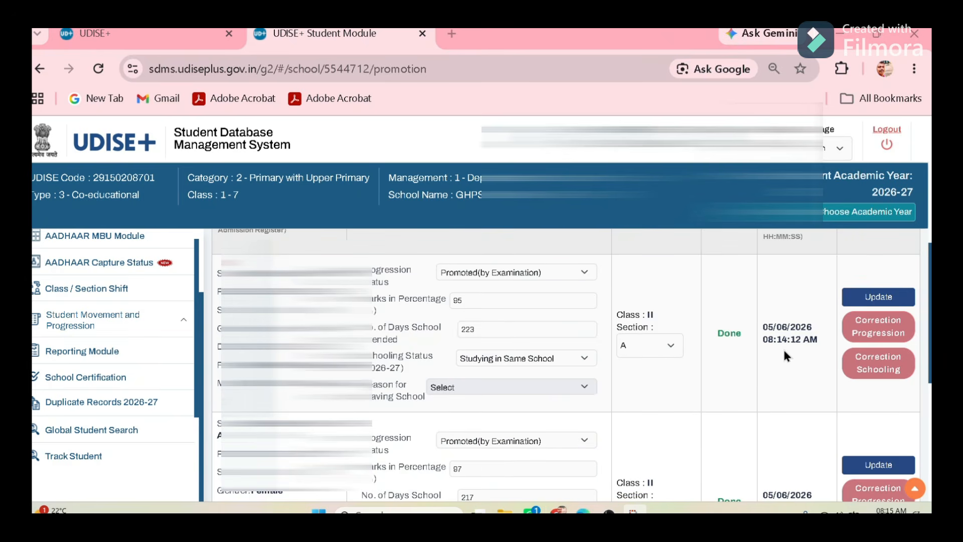
- Finalize the progression activity for class I, section A, and confirm the summary of progression and schooling statuses
scroll(752, 341, "down", 1)
scroll(735, 316, "down", 3)
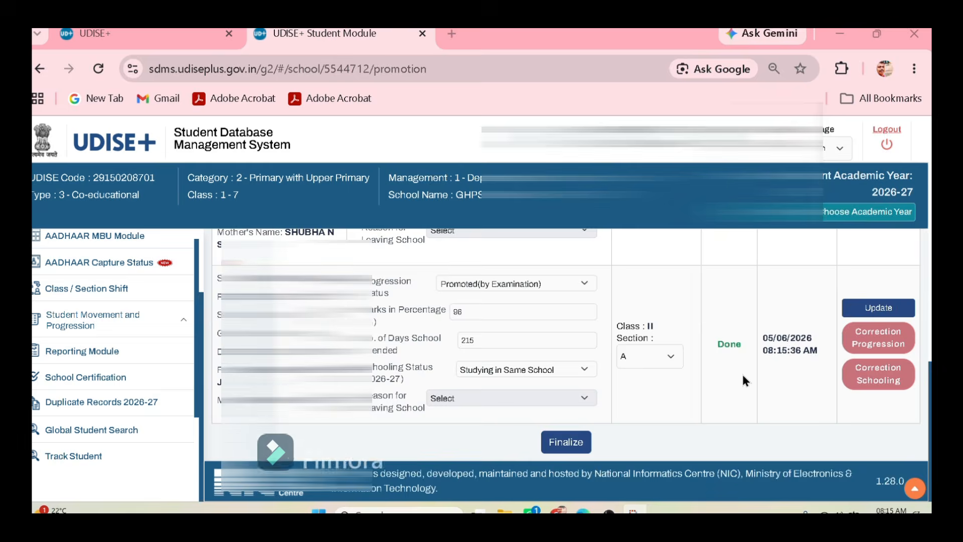
left_click(577, 444)
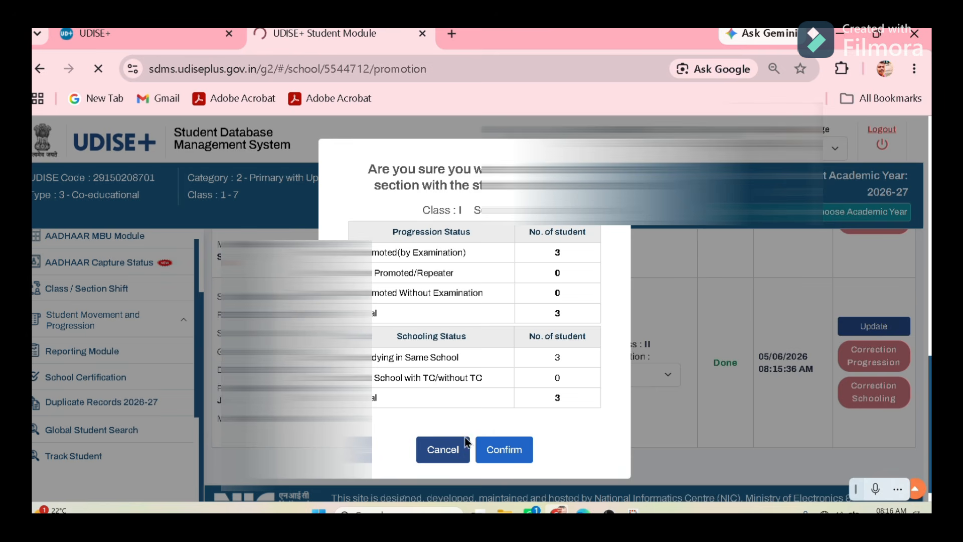
left_click(492, 454)
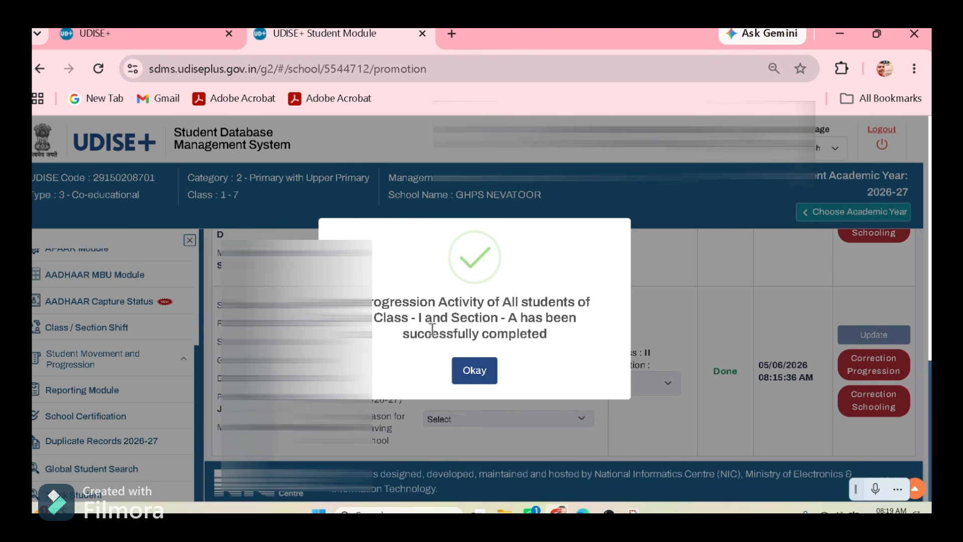
left_click(474, 369)
- List the students eligible for progression in class II, section A, and look through their progression entries
scroll(547, 370, "up", 10)
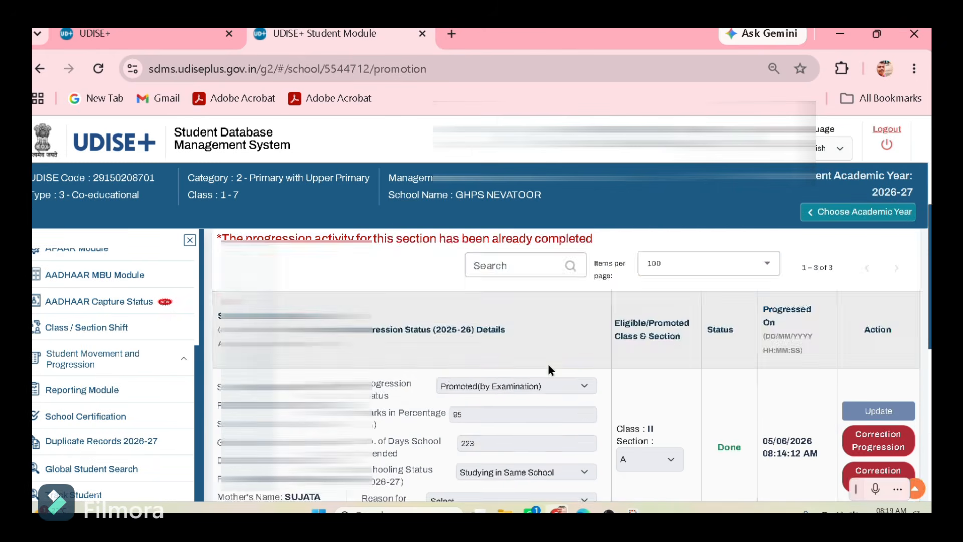
left_click(299, 298)
left_click(307, 359)
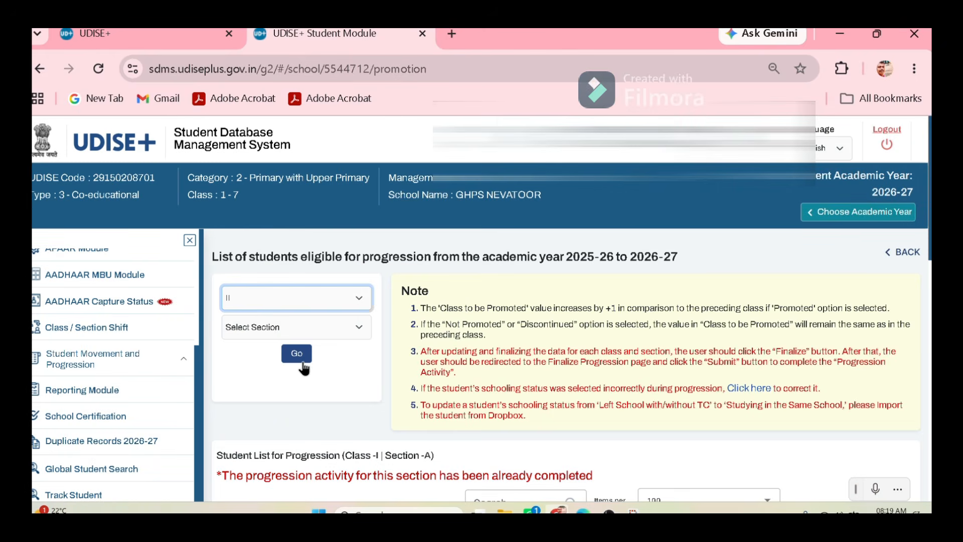
left_click(315, 327)
left_click(305, 368)
left_click(300, 354)
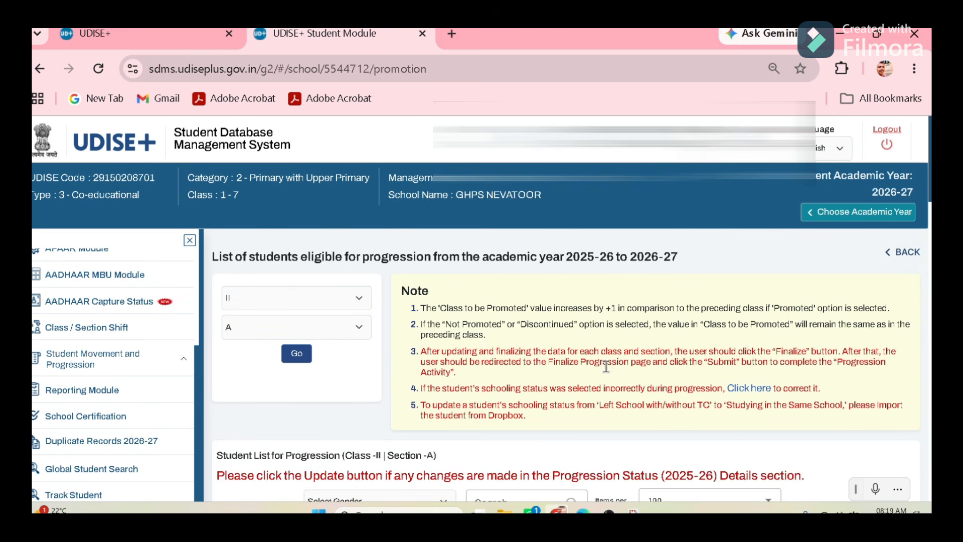
scroll(604, 363, "down", 4)
scroll(602, 362, "down", 2)
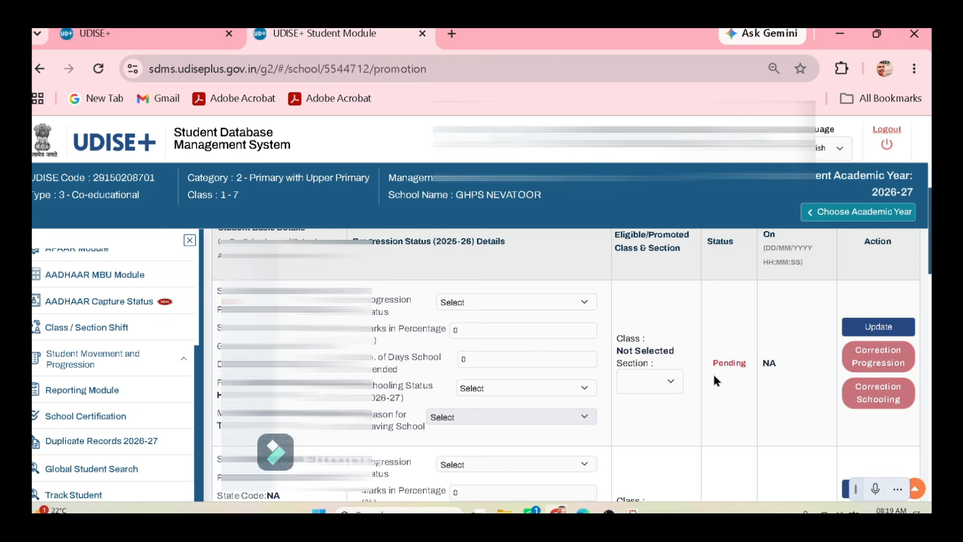
scroll(729, 376, "down", 2)
scroll(727, 372, "down", 5)
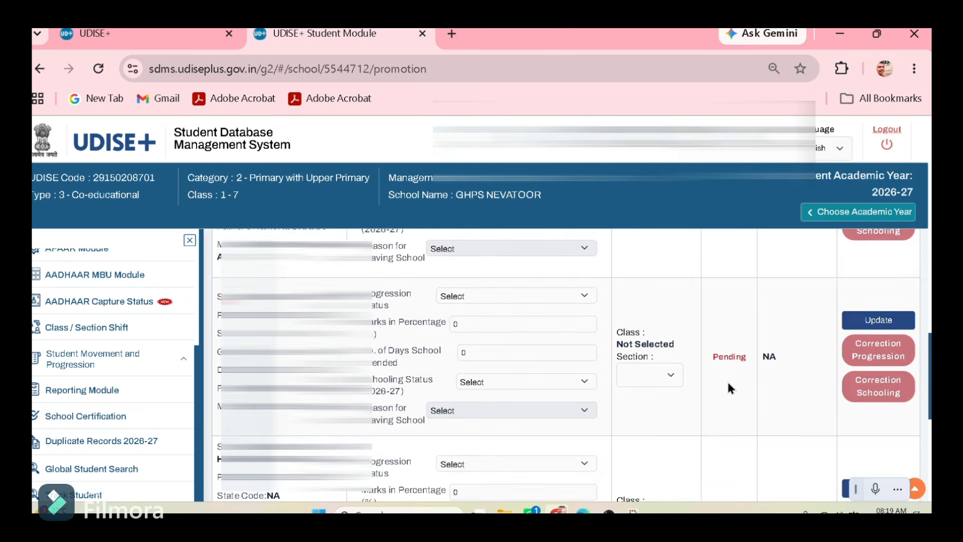
scroll(717, 433, "down", 3)
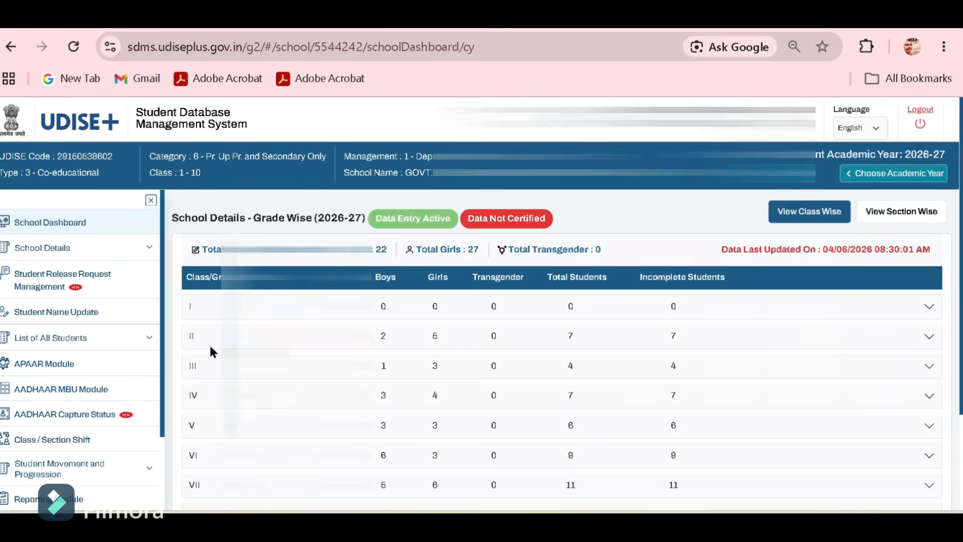
- Examine the grade-wise student counts for classes I to X on the secondary school's 2026-27 dashboard
scroll(213, 376, "down", 2)
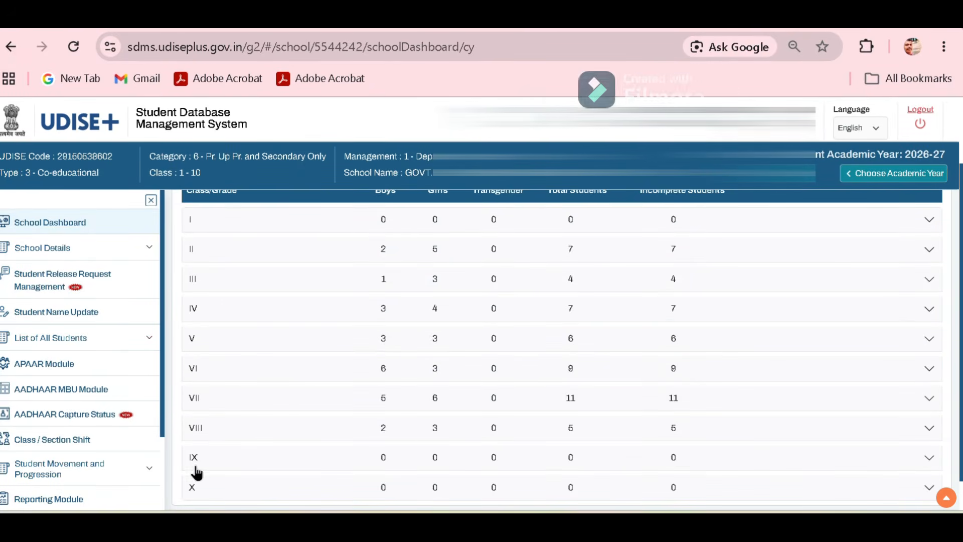
scroll(304, 354, "down", 1)
scroll(423, 390, "up", 3)
scroll(193, 400, "down", 3)
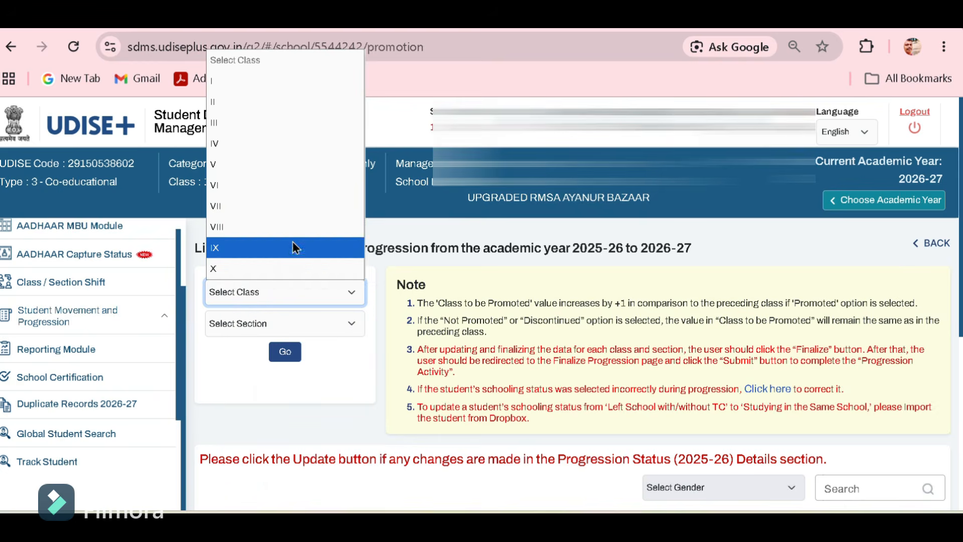
- Choose class IX, section A, for the list of students eligible for progression
key("Escape")
left_click(293, 257)
left_click(307, 327)
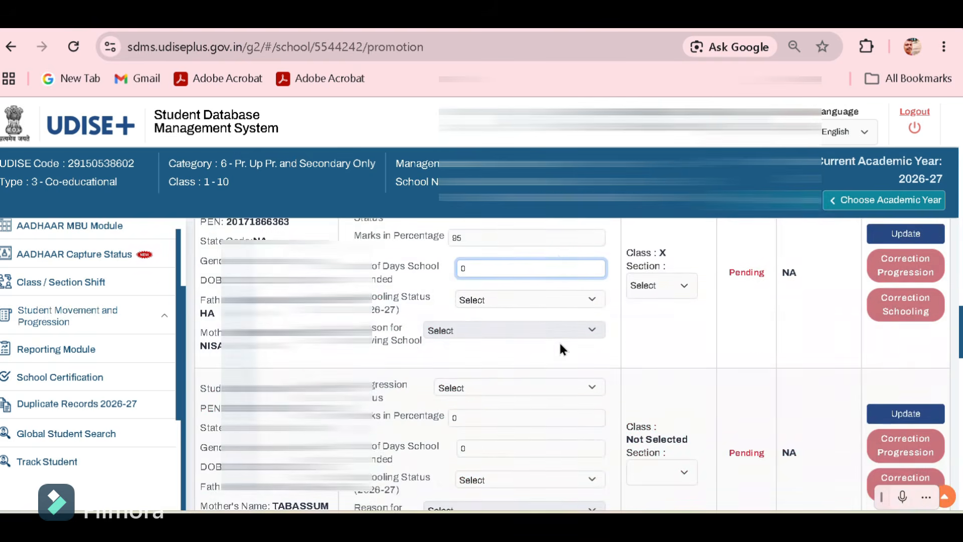
- Set the class IX student's number of days attended to 212 and the 2026-27 schooling status to Studying in Same School
scroll(563, 349, "up", 1)
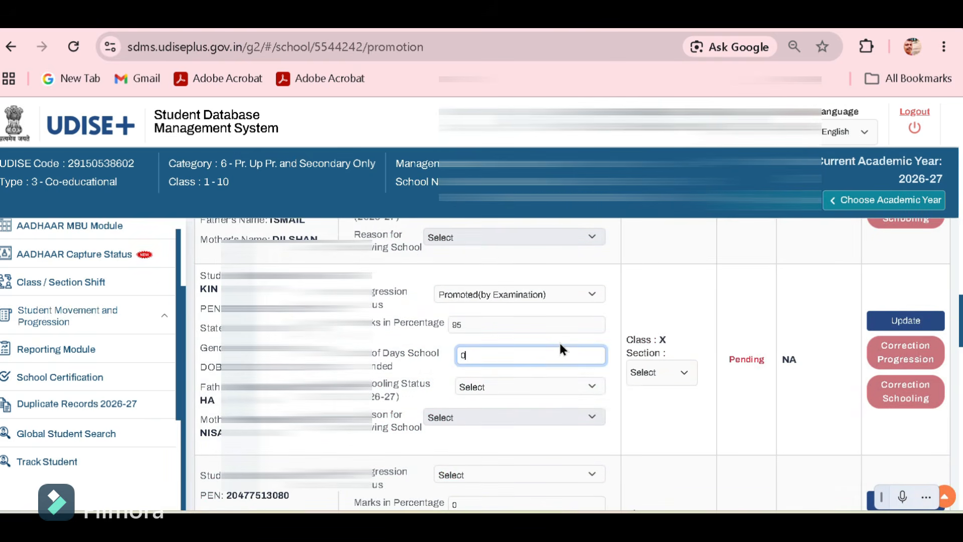
key("BackSpace")
type("212")
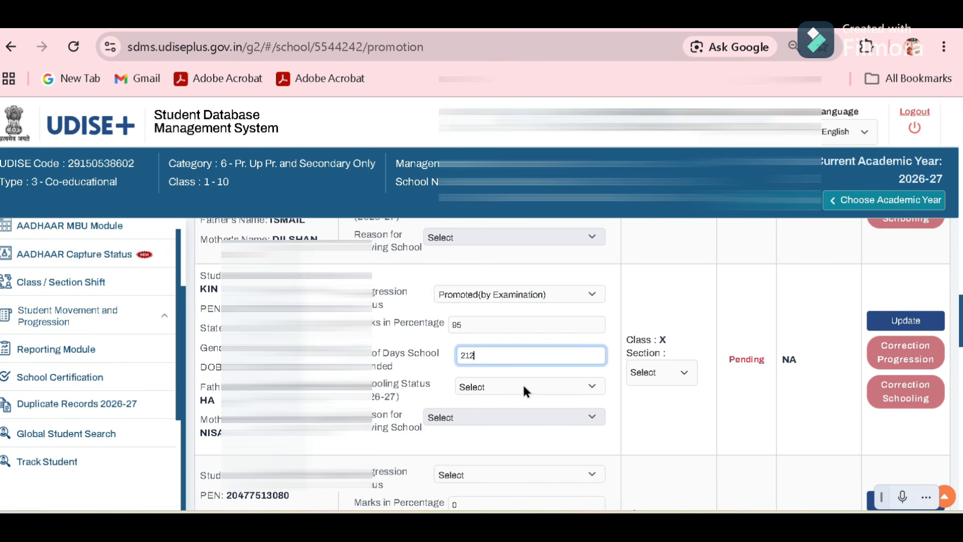
left_click(523, 386)
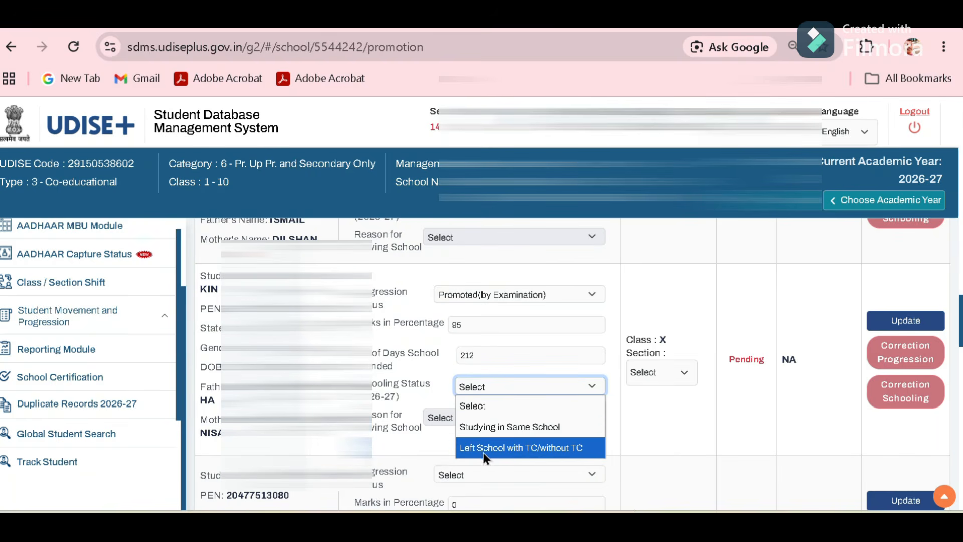
left_click(513, 427)
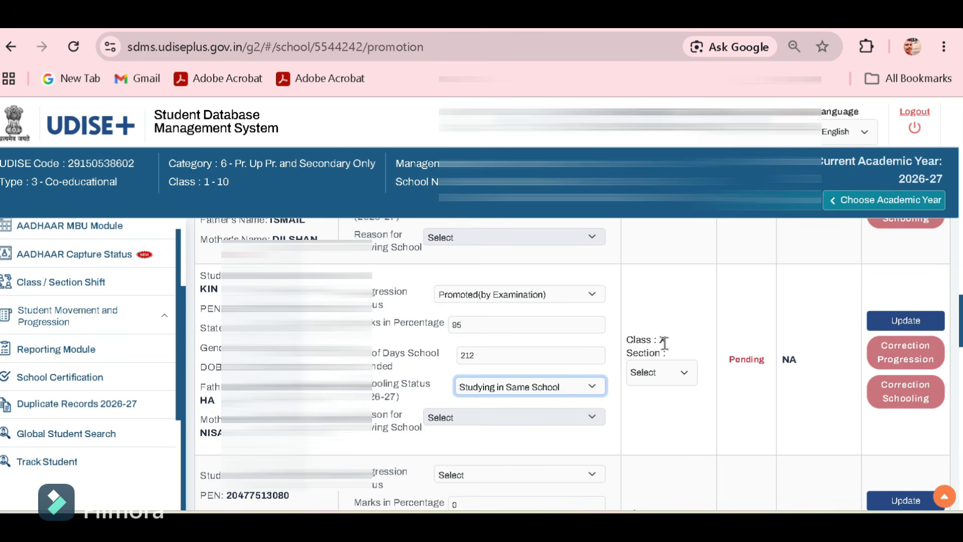
- Assign the class IX student to section A of class X and update the progression record
left_click(675, 372)
left_click(665, 415)
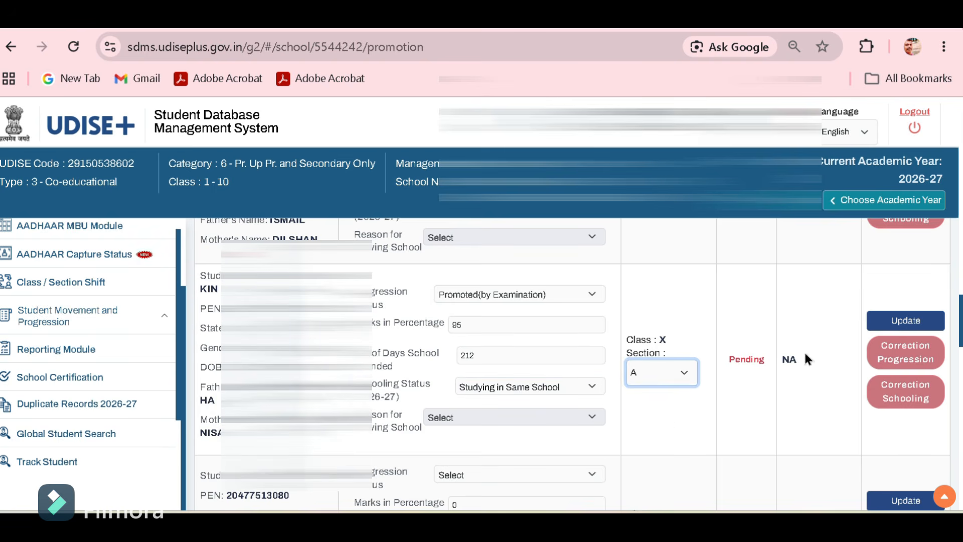
left_click(915, 321)
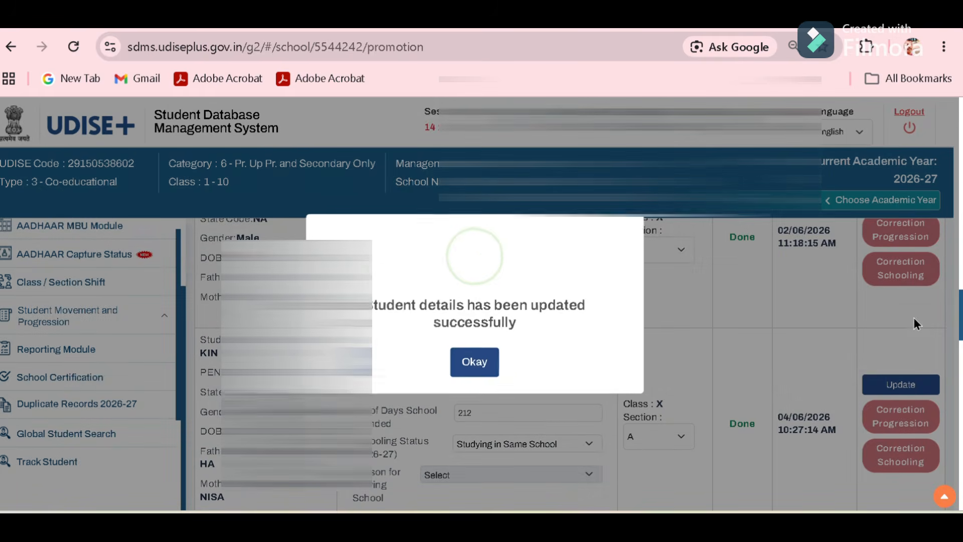
left_click(482, 367)
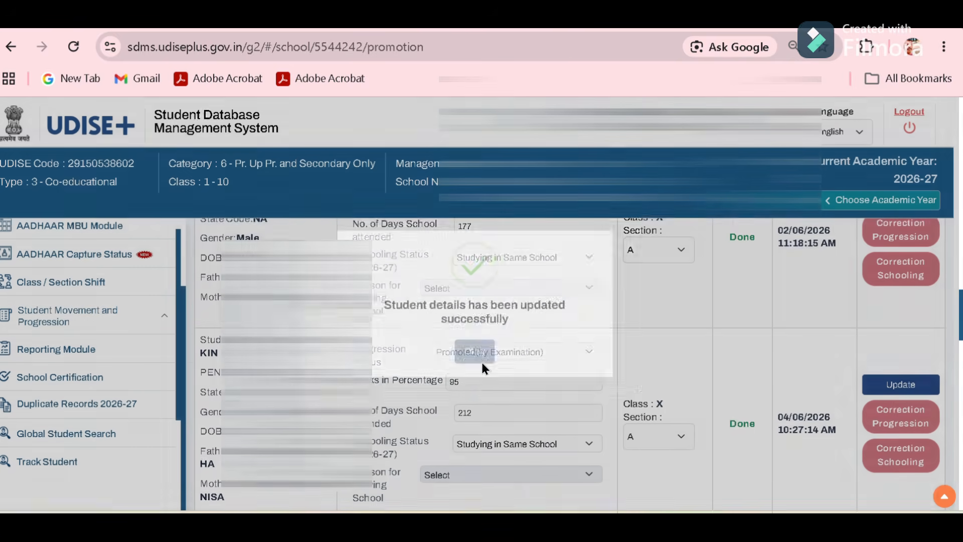
scroll(533, 368, "down", 3)
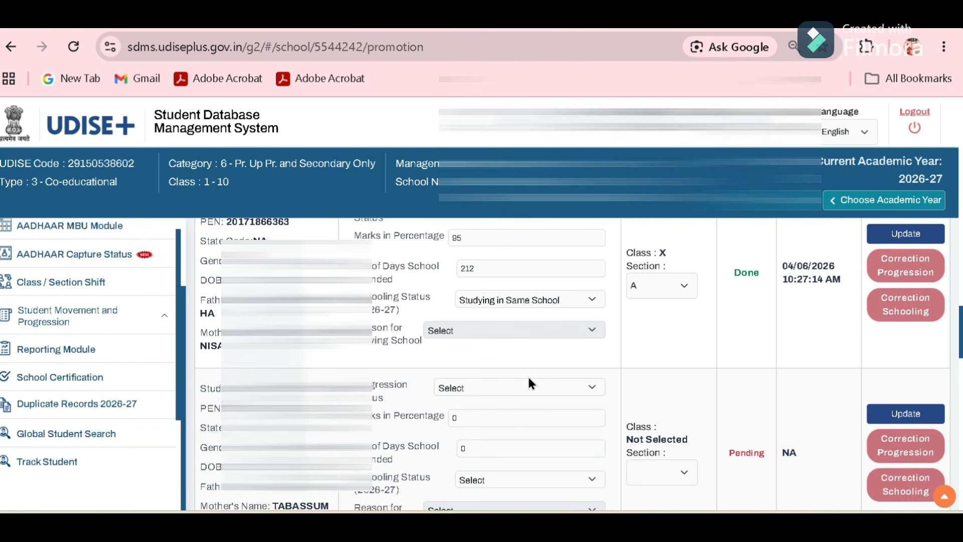
scroll(529, 383, "up", 2)
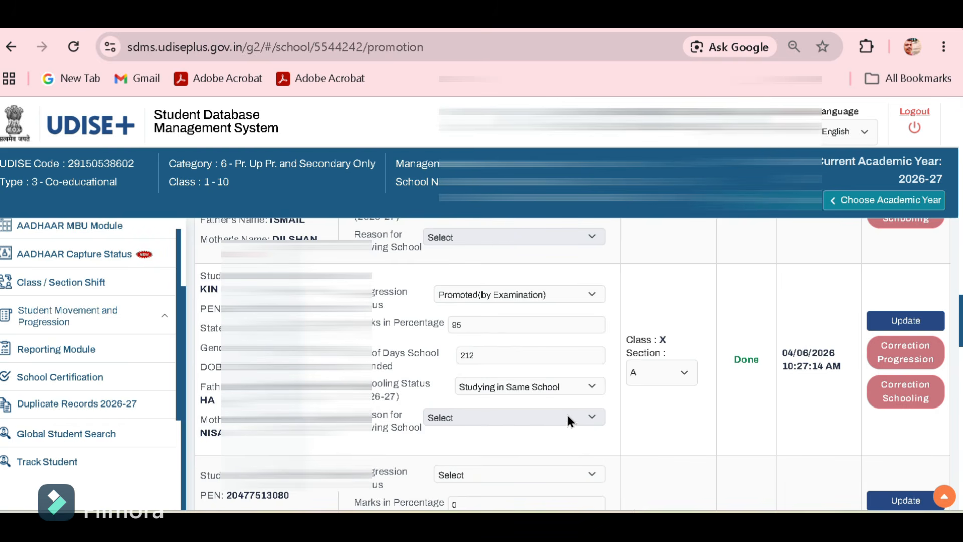
left_click(906, 320)
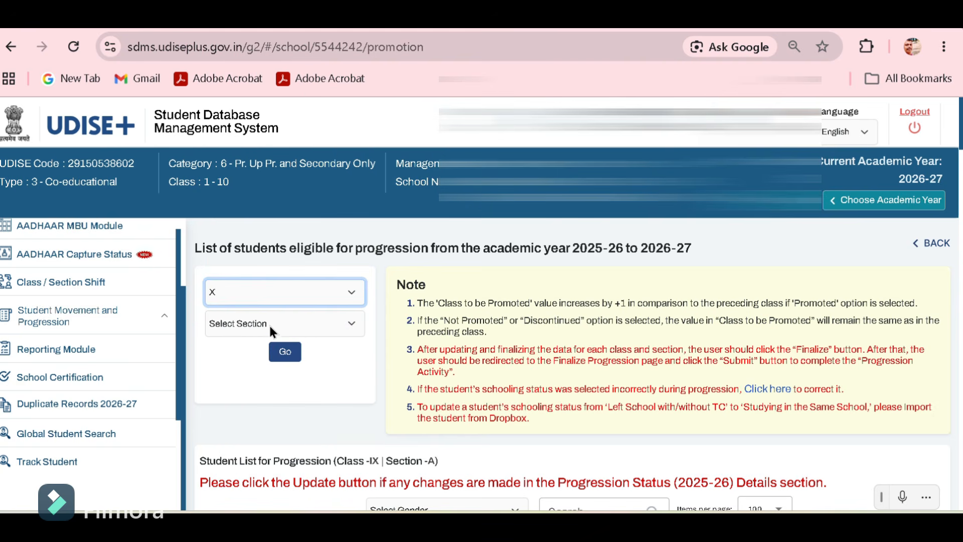
- List the students eligible for progression in class X, section A, and bring their progression entries into view
left_click(271, 323)
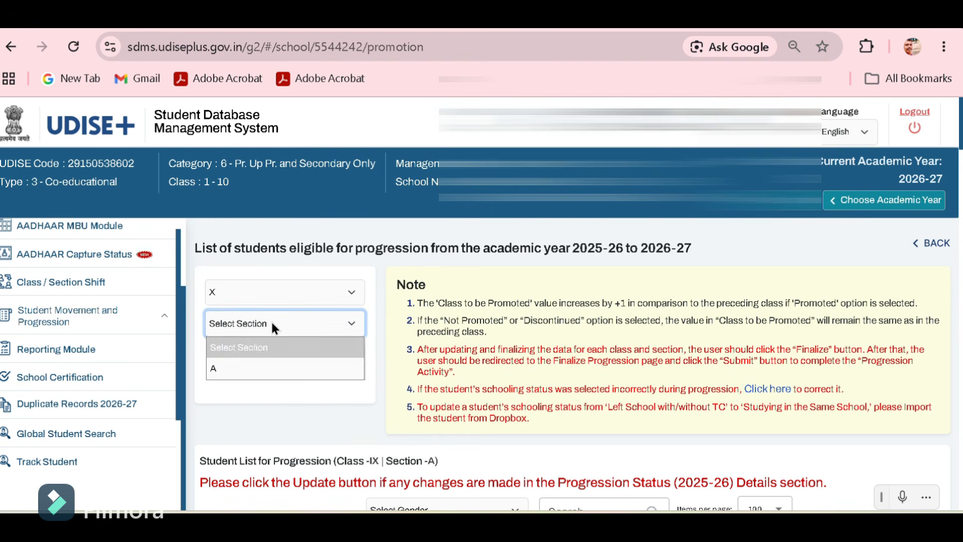
left_click(267, 367)
left_click(285, 351)
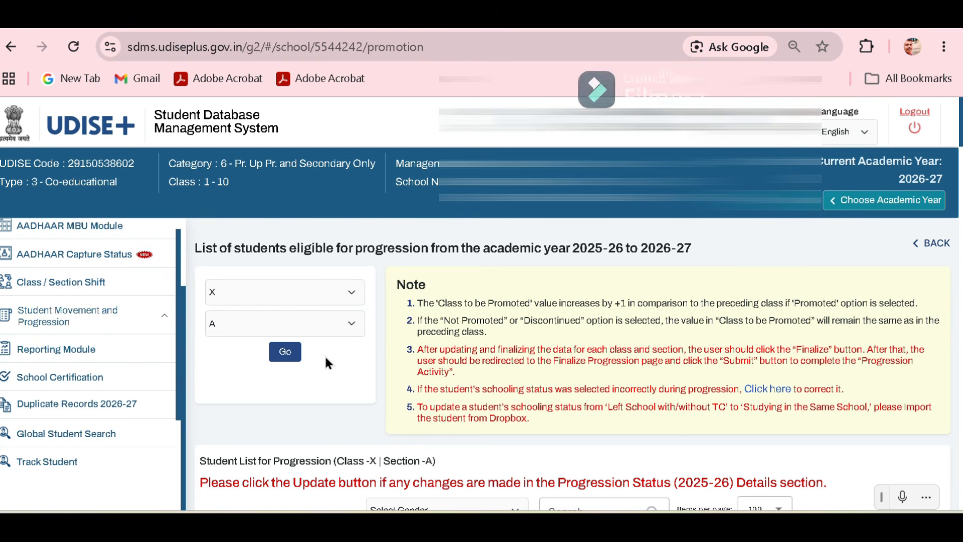
scroll(576, 333, "down", 3)
scroll(576, 333, "down", 2)
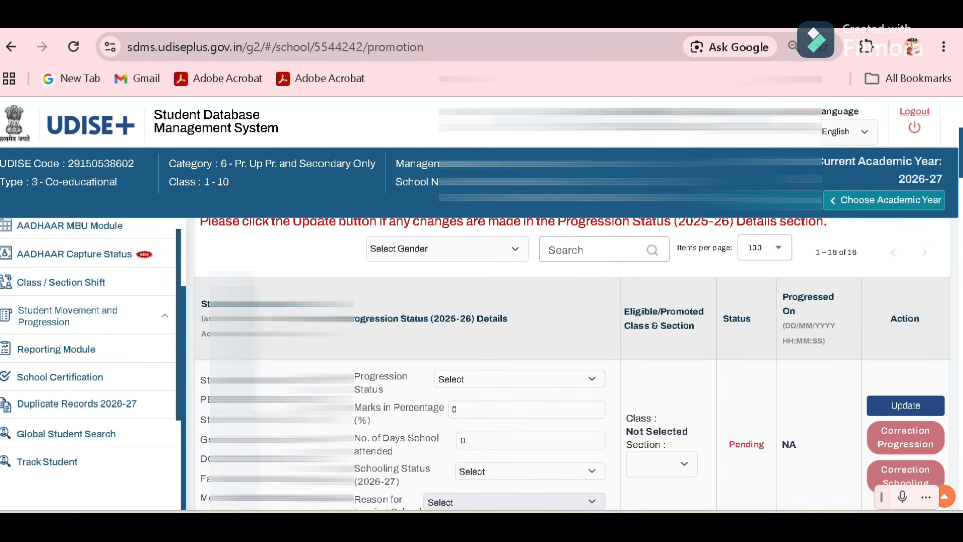
- Set the first class X student's progression status to Promoted(by Examination), marks to 49% and number of days attended to 201
scroll(196, 353, "down", 2)
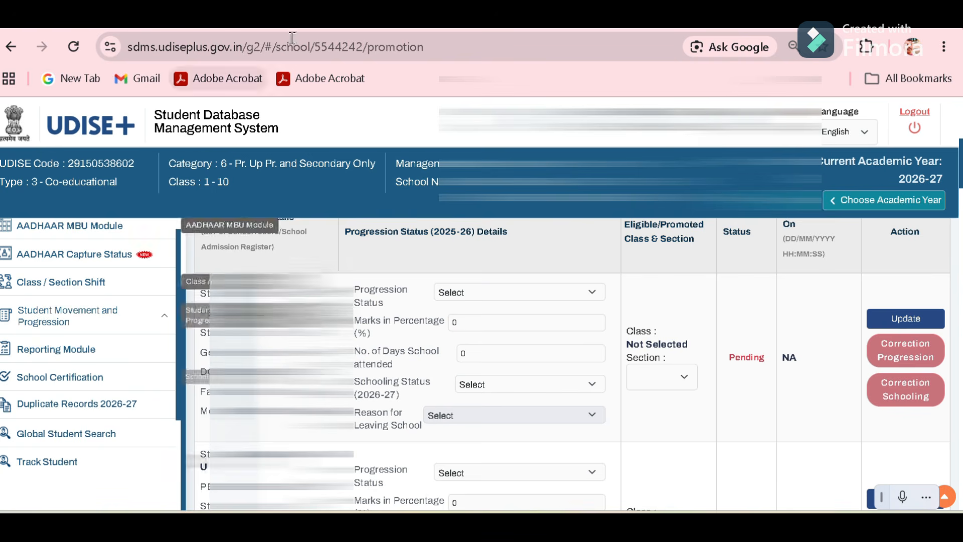
scroll(577, 361, "up", 6)
scroll(576, 361, "down", 4)
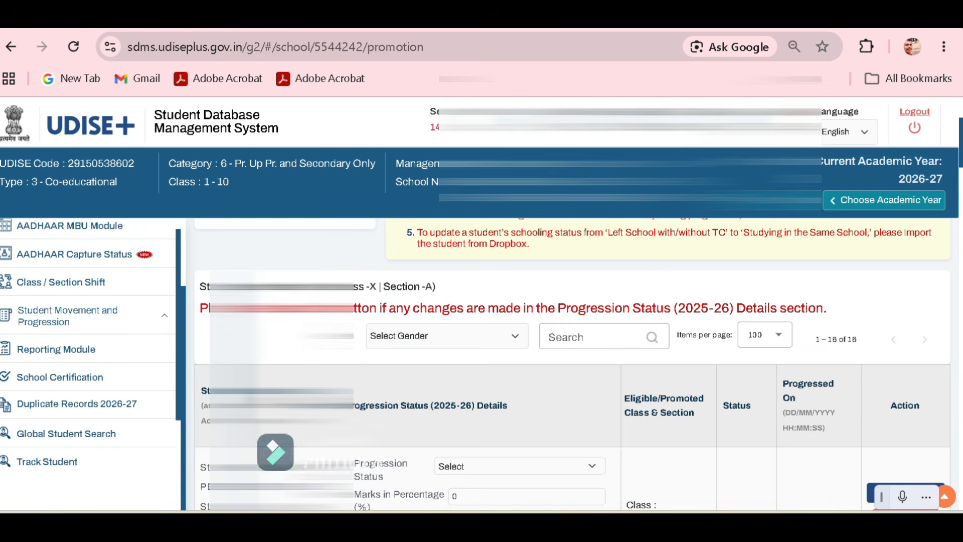
scroll(458, 318, "down", 3)
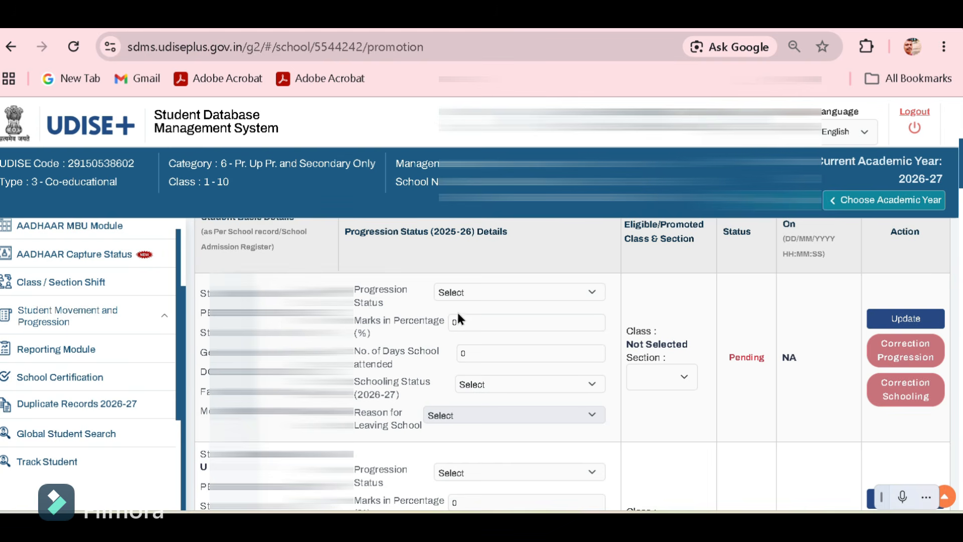
left_click(504, 296)
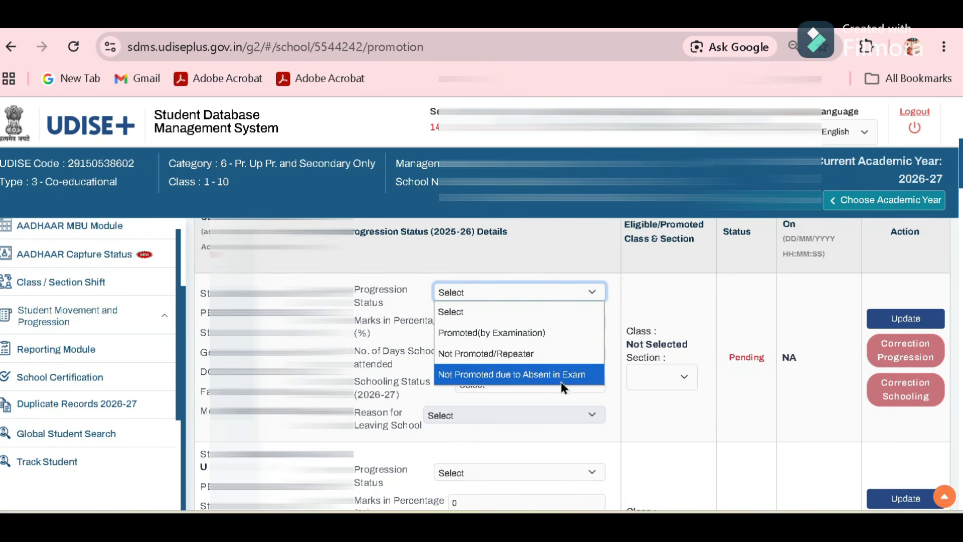
left_click(490, 332)
left_click(491, 327)
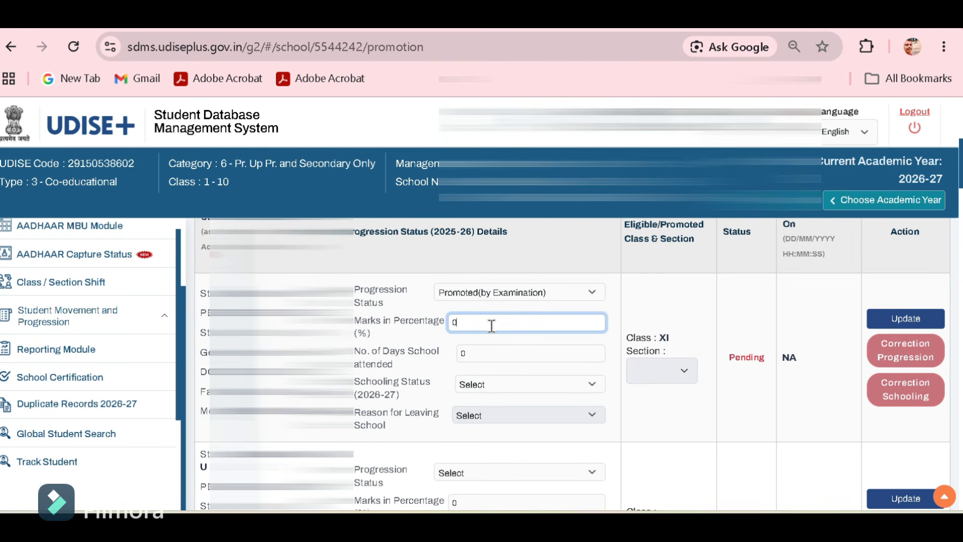
type("49")
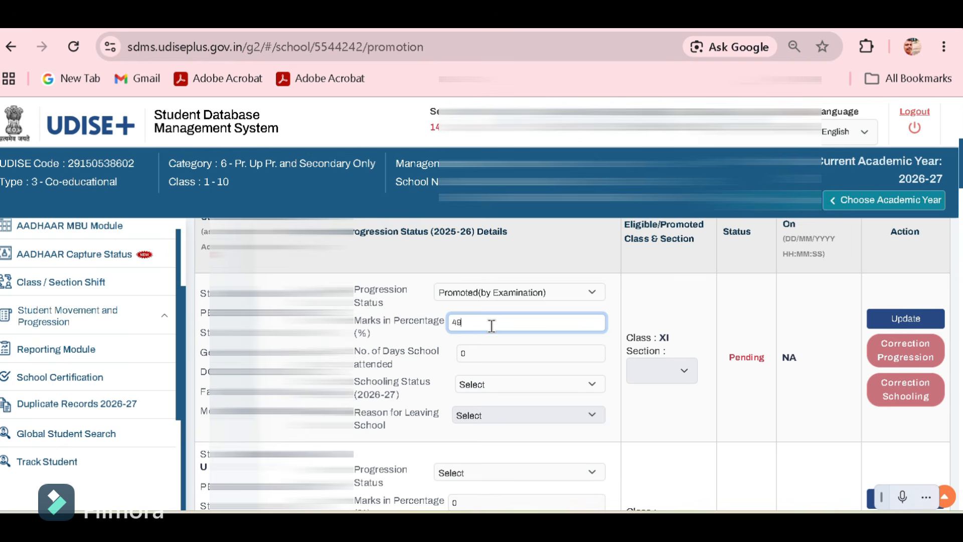
left_click(495, 349)
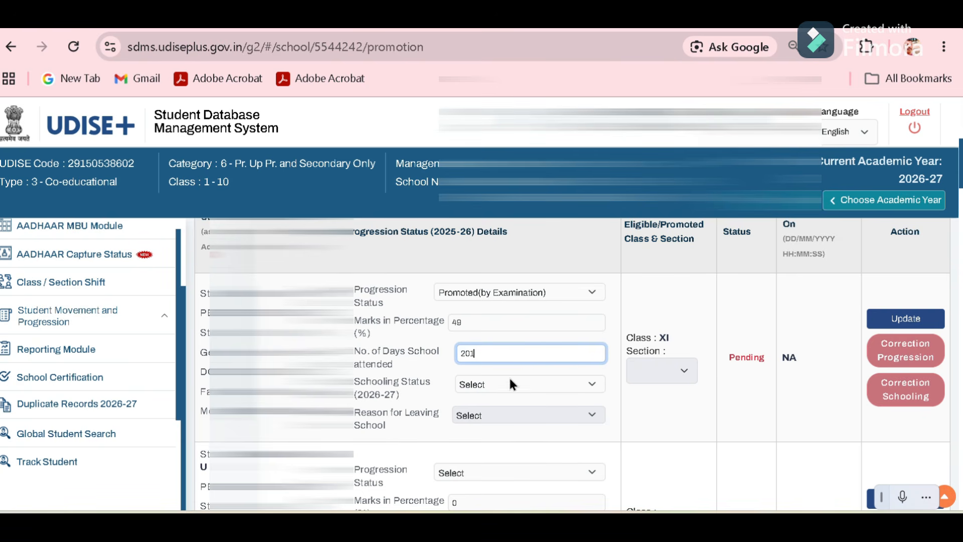
- Set the student's schooling status to Left School with TC/without TC with the reason Higher Class Not Available, and update the progression record
left_click(527, 386)
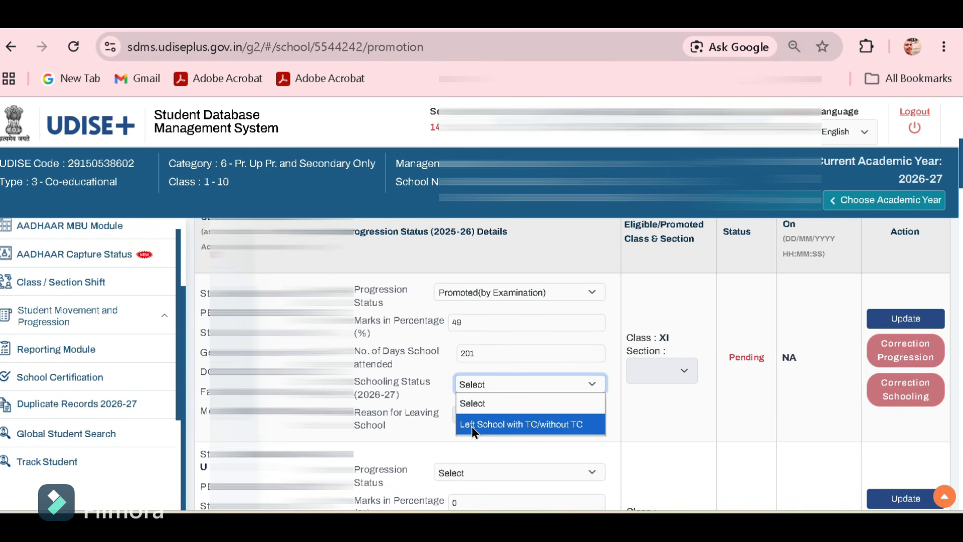
left_click(549, 428)
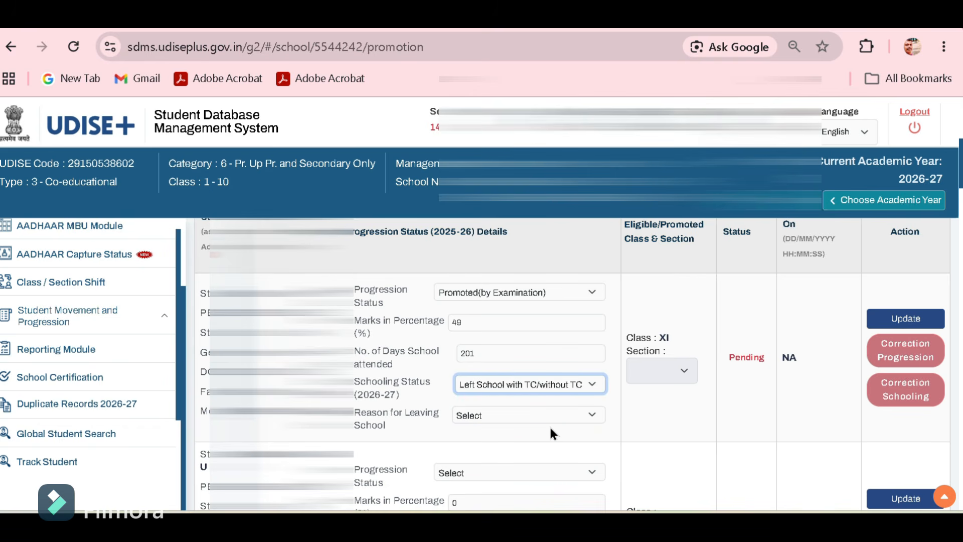
left_click(504, 417)
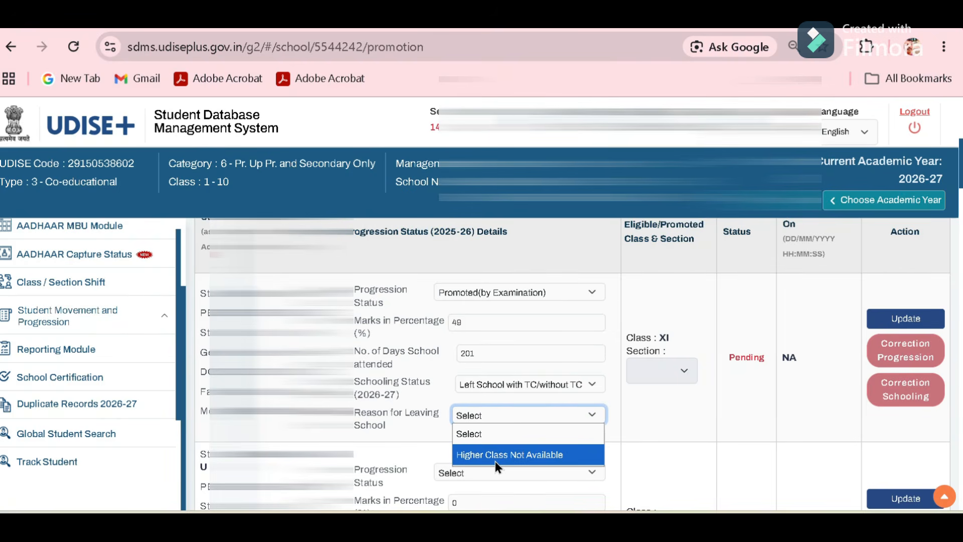
left_click(402, 427)
left_click(547, 416)
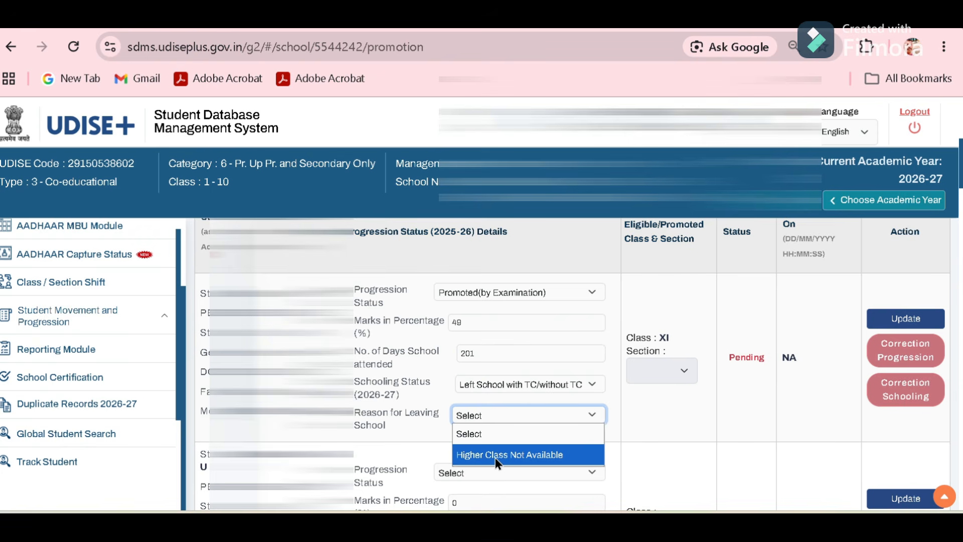
left_click(426, 427)
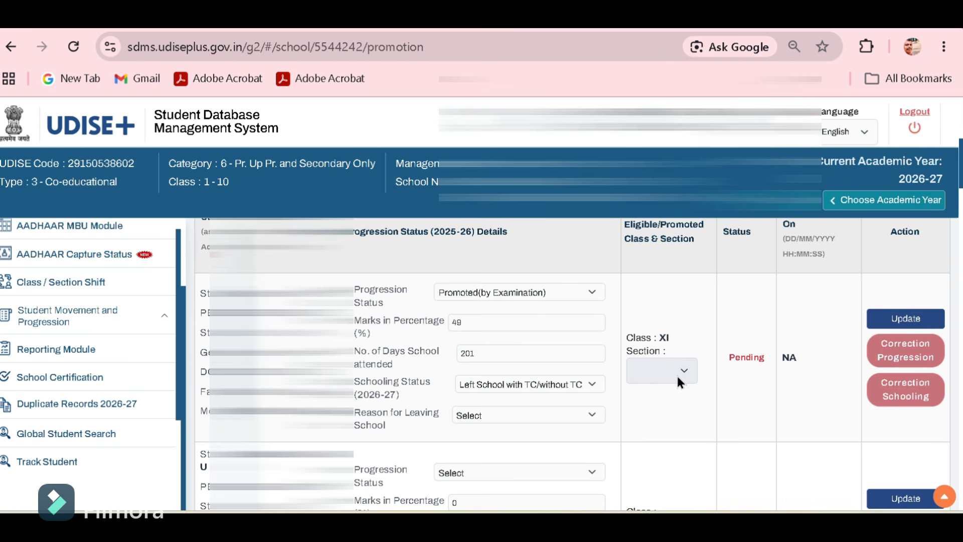
left_click(906, 323)
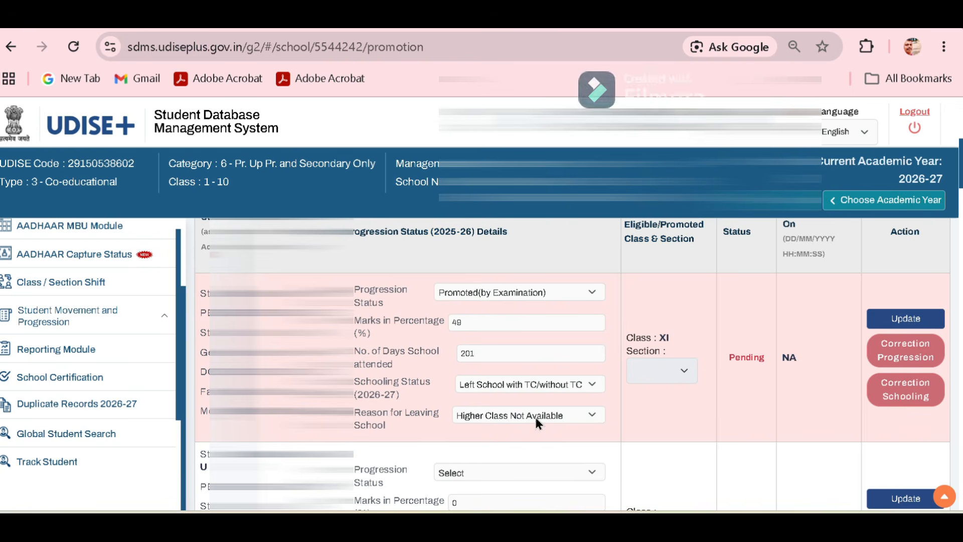
left_click(926, 323)
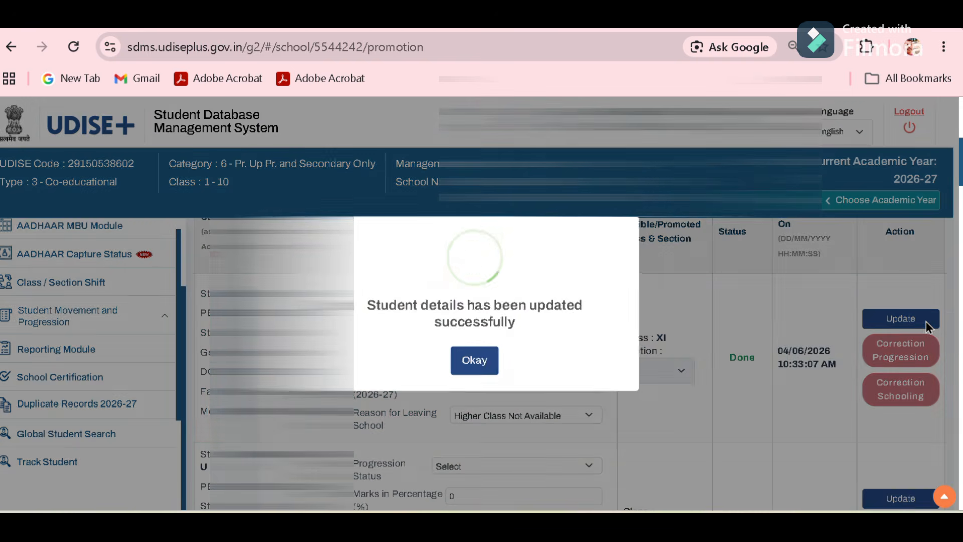
left_click(474, 369)
- Set the second class X student's progression status to Promoted(by Examination) and start editing the marks percentage
scroll(511, 387, "down", 2)
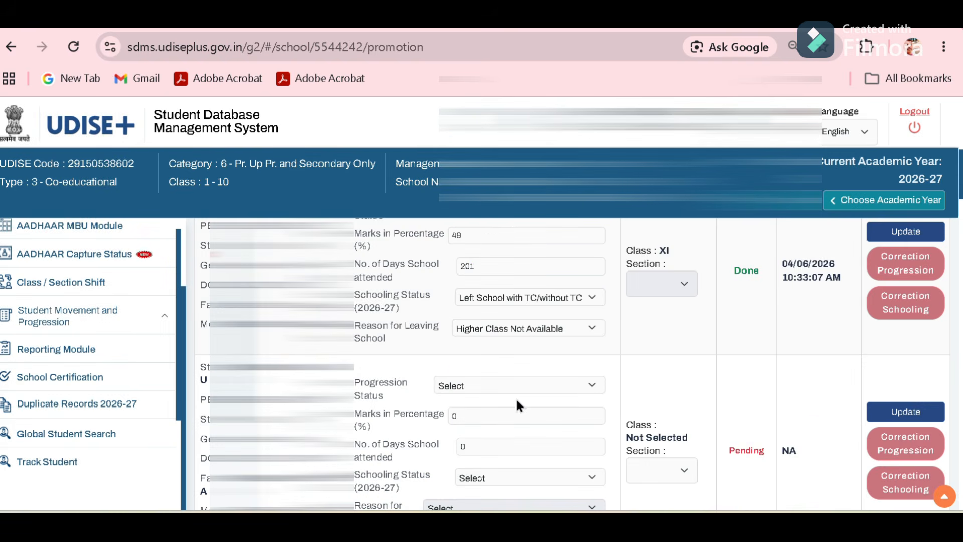
scroll(517, 400, "down", 2)
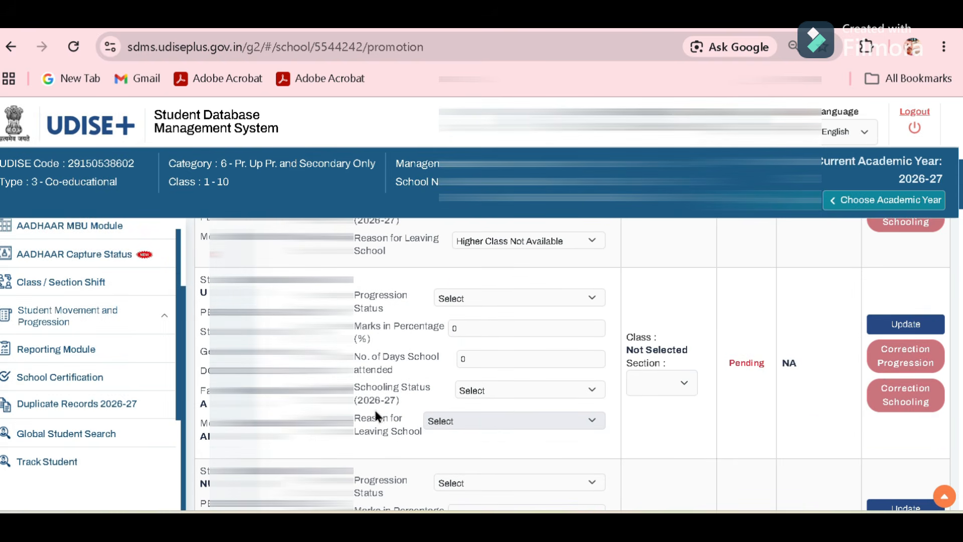
left_click(474, 300)
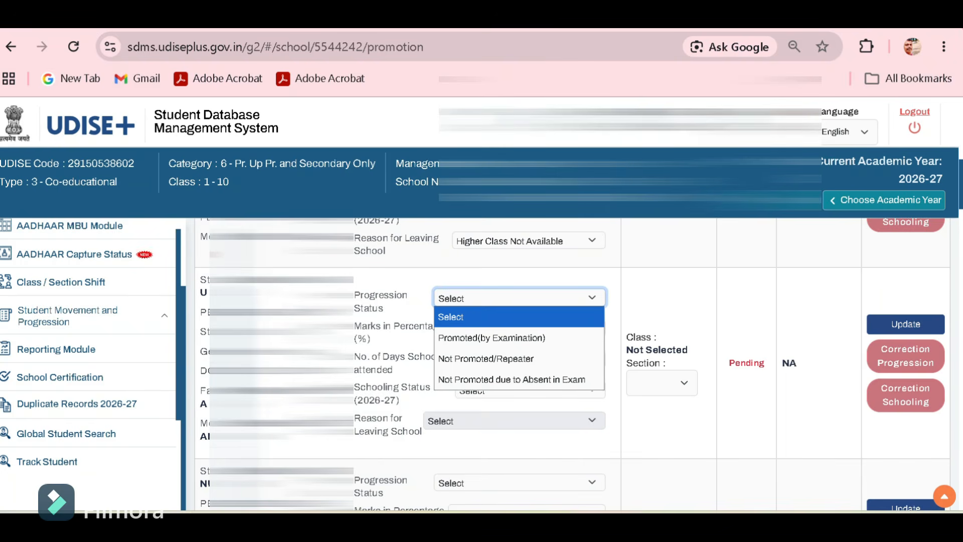
left_click(418, 78)
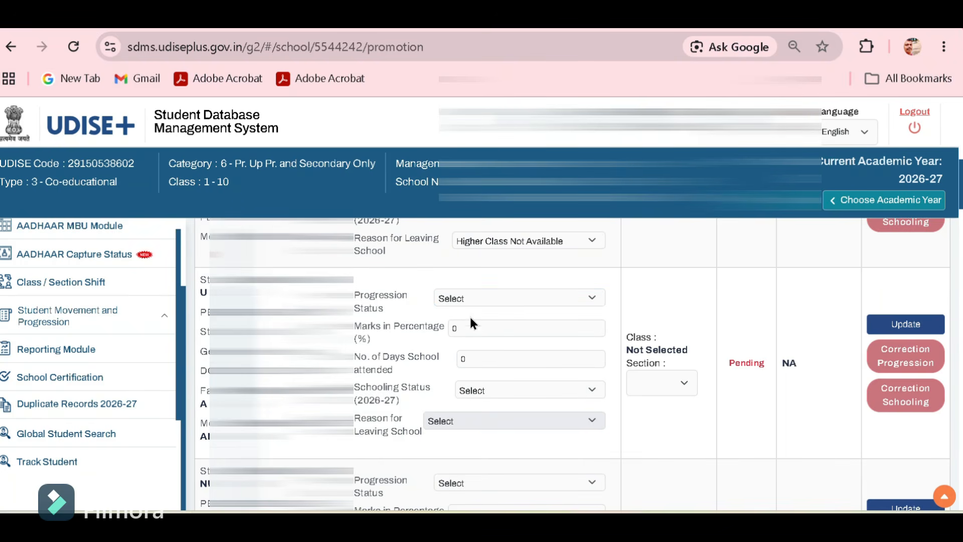
left_click(482, 299)
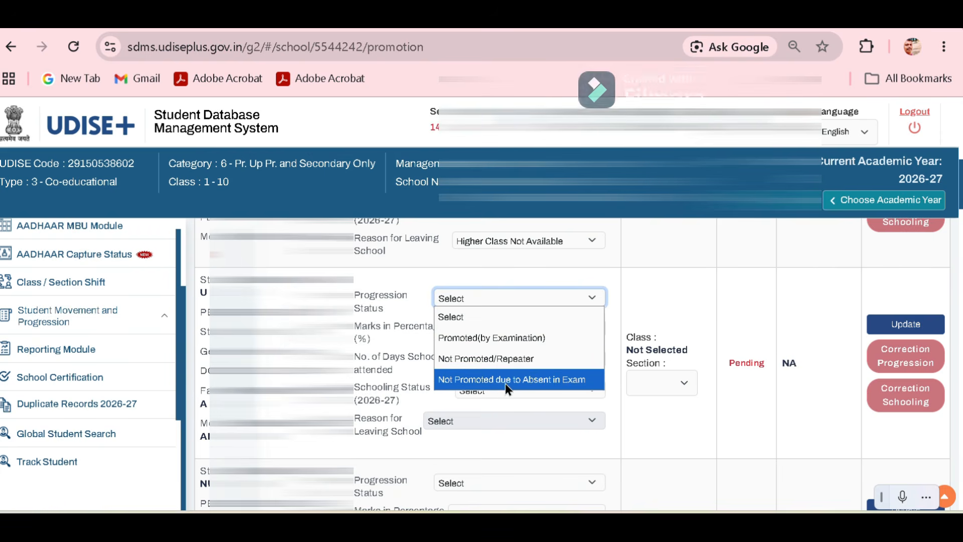
left_click(496, 337)
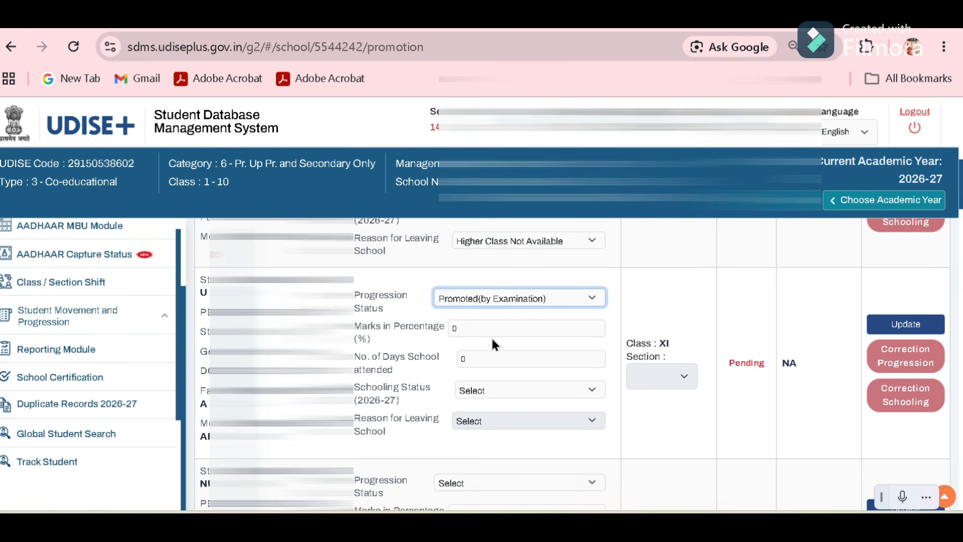
left_click(487, 329)
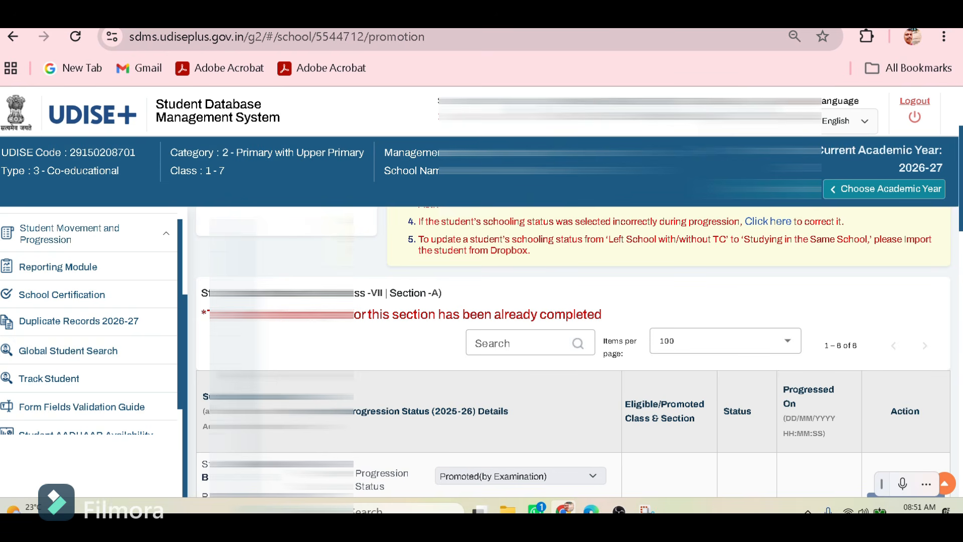
- Leave the class VII progression list and examine the section-wise progression summary for the finalization status of classes I to VII
scroll(393, 344, "up", 3)
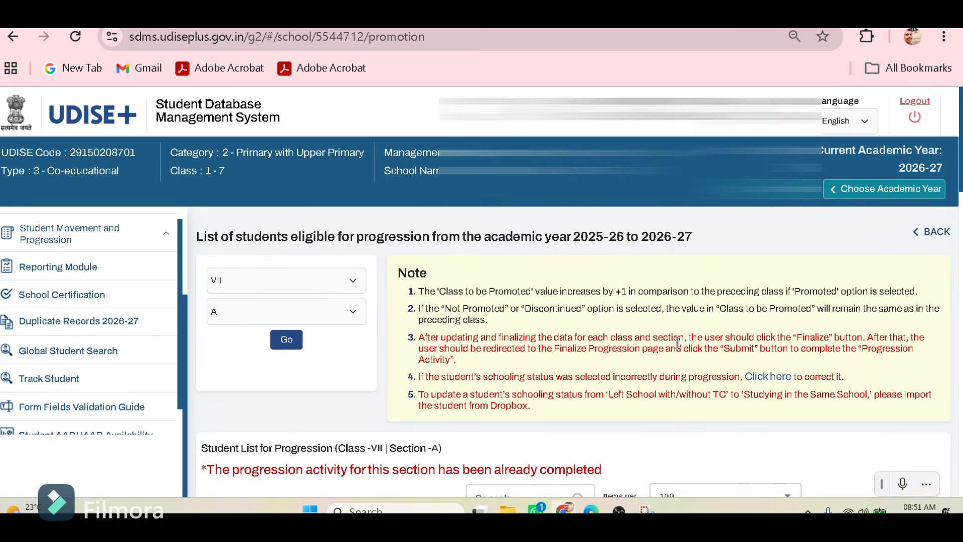
left_click(927, 233)
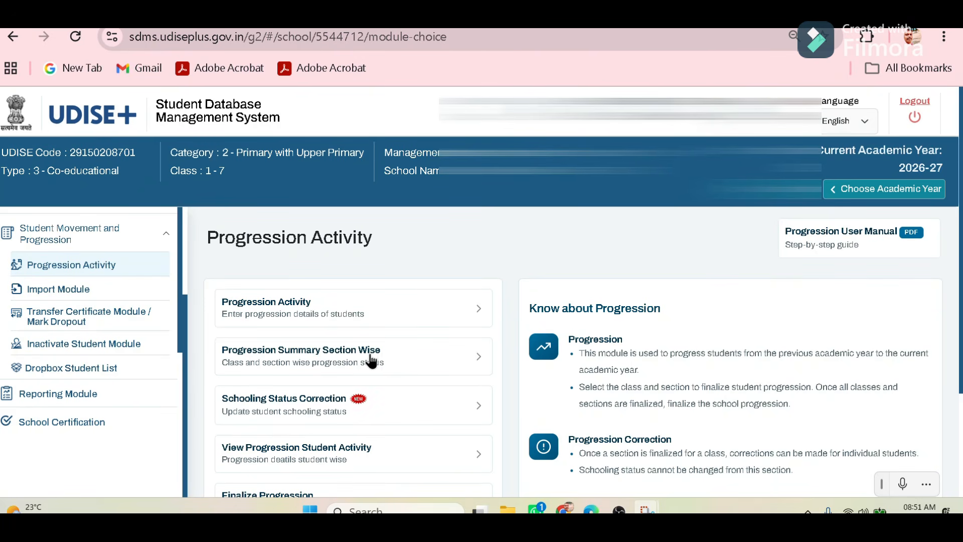
left_click(407, 359)
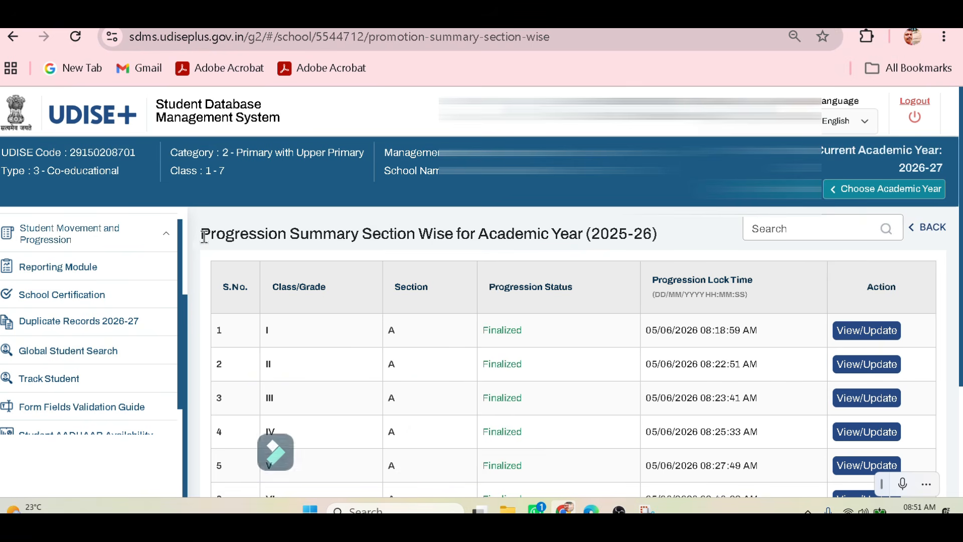
left_click_drag(200, 234, 669, 236)
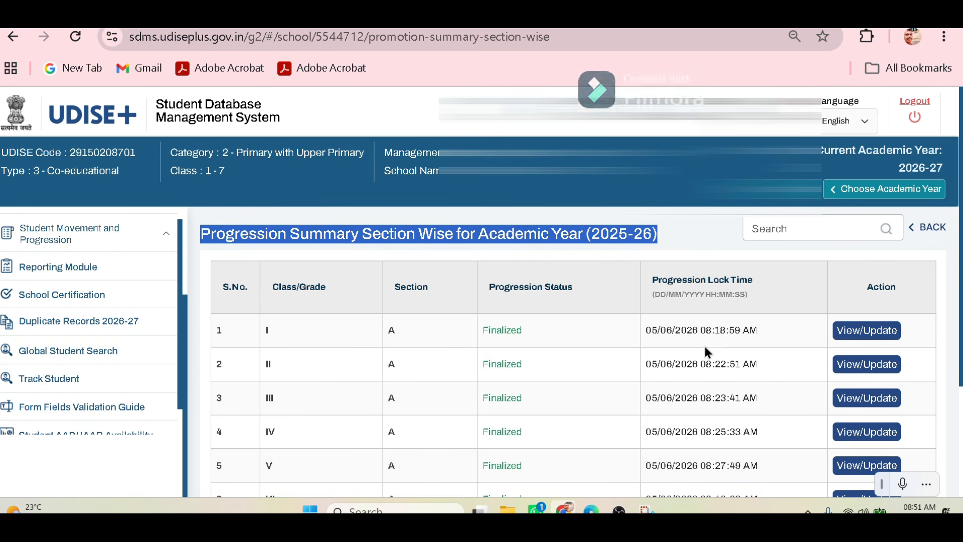
scroll(550, 364, "down", 2)
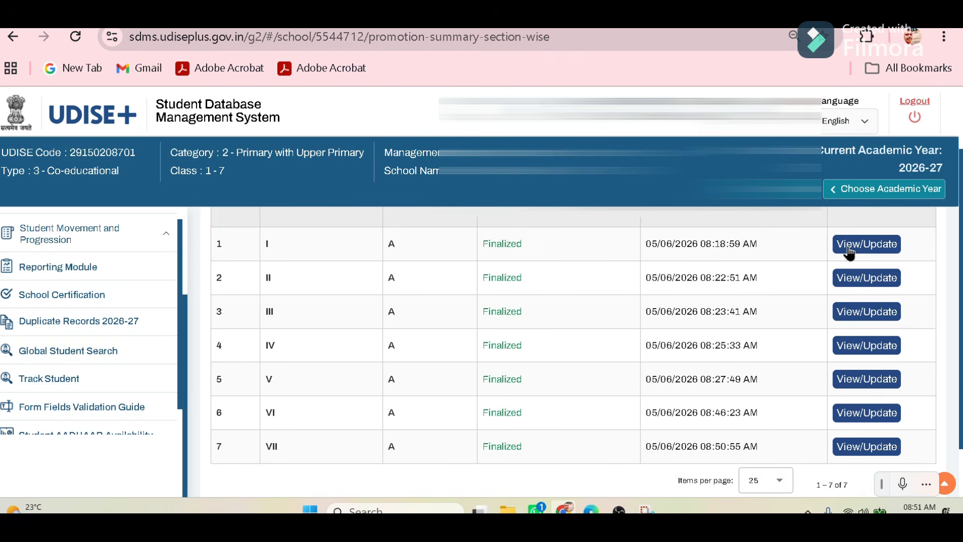
left_click(863, 244)
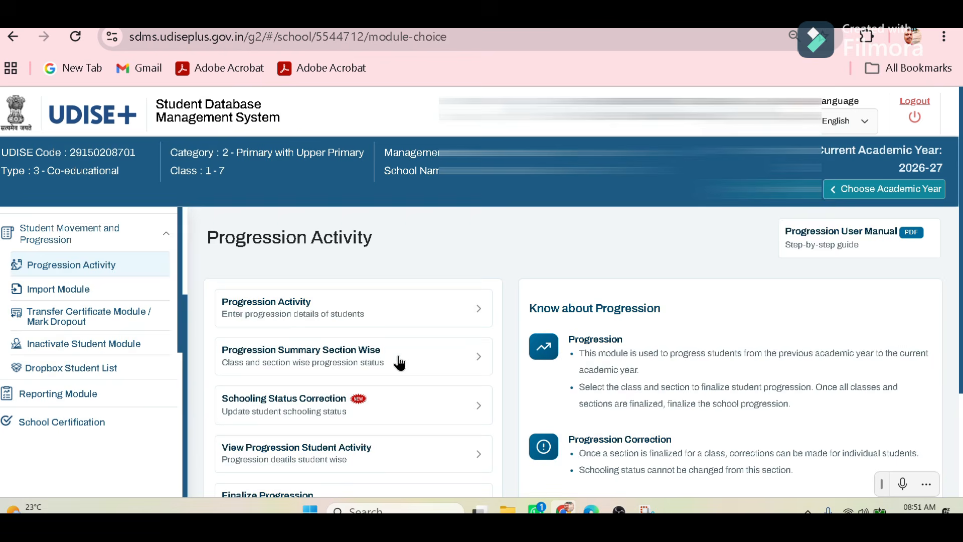
left_click(392, 295)
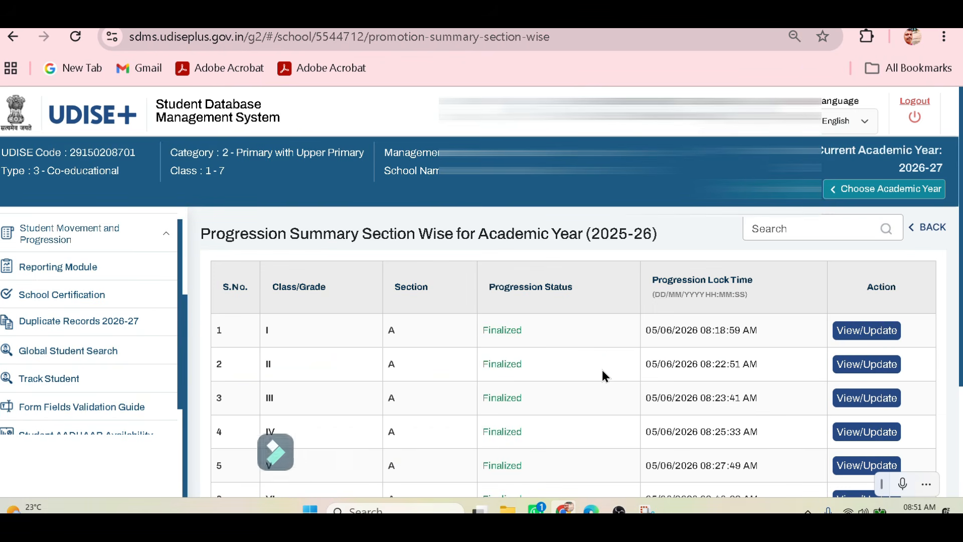
scroll(687, 373, "down", 2)
scroll(692, 375, "down", 2)
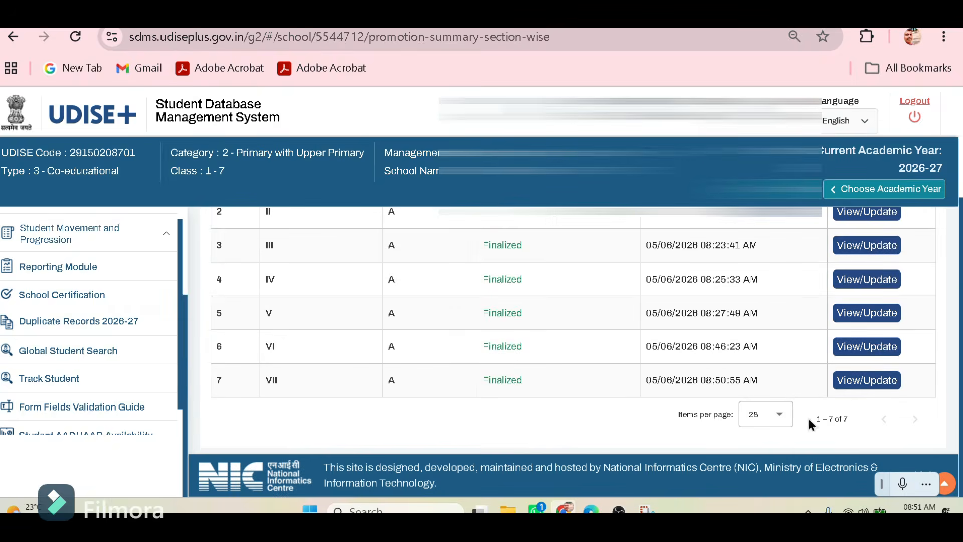
scroll(384, 421, "up", 4)
left_click(928, 227)
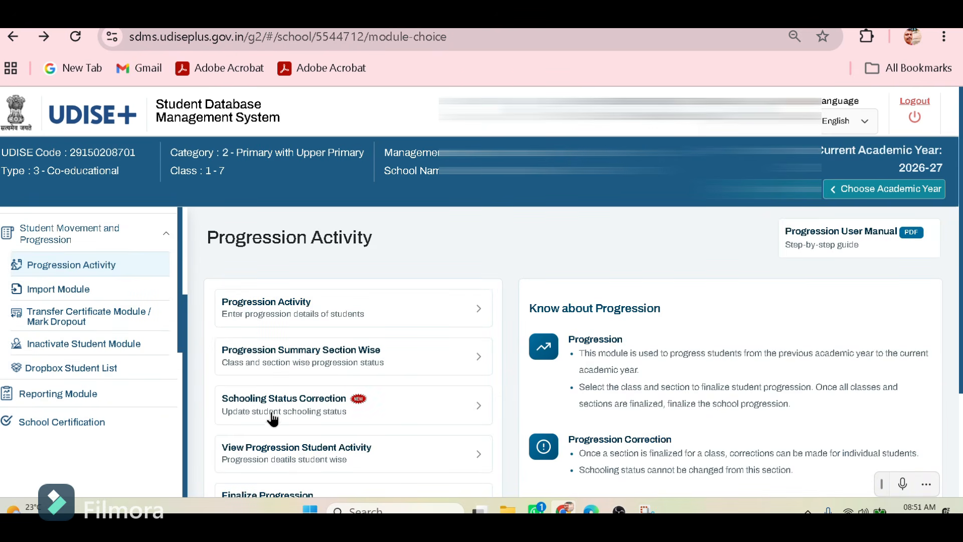
- Open the Schooling Status Correction form, look through its student details and correction reason fields, and return to the Progression Activity overview
left_click(224, 401)
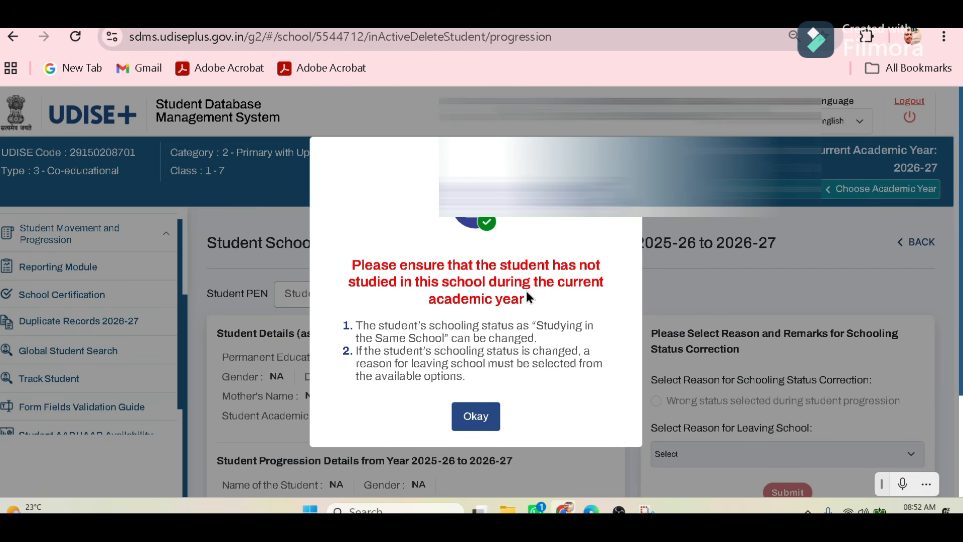
left_click(472, 415)
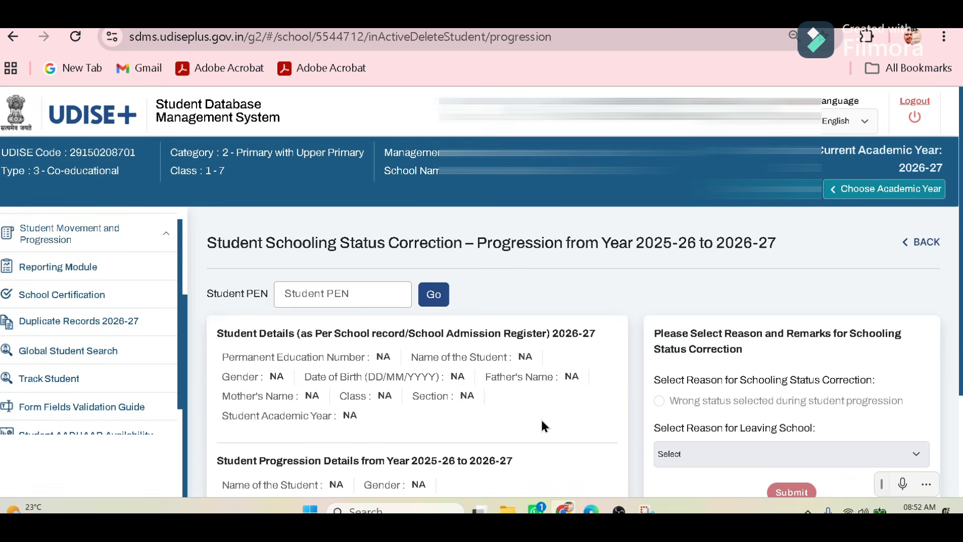
scroll(627, 411, "down", 3)
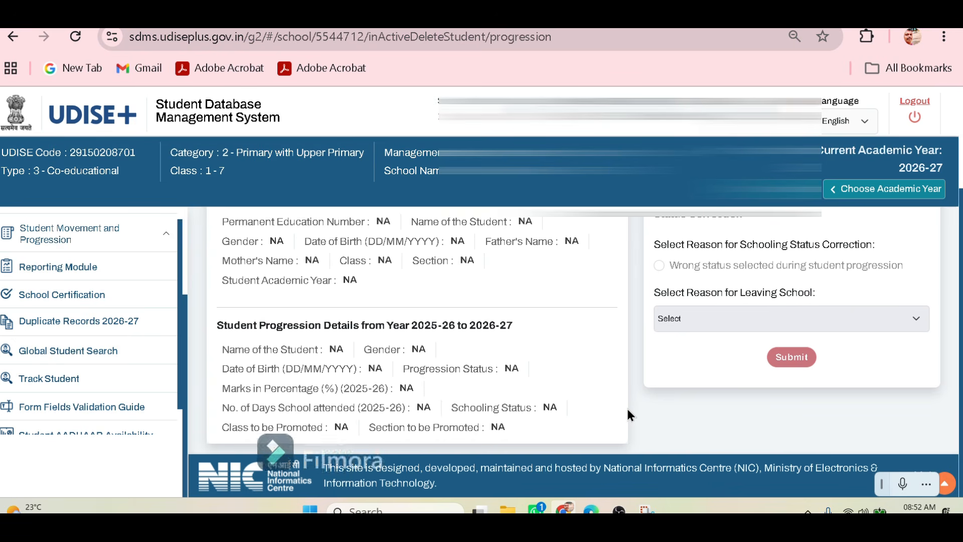
scroll(626, 407, "up", 3)
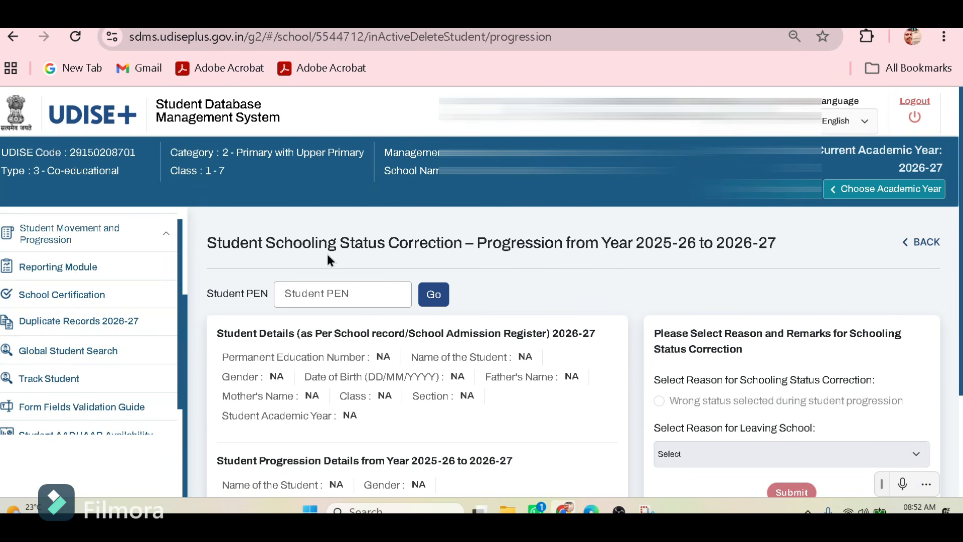
scroll(731, 348, "down", 2)
scroll(852, 283, "up", 2)
left_click(922, 242)
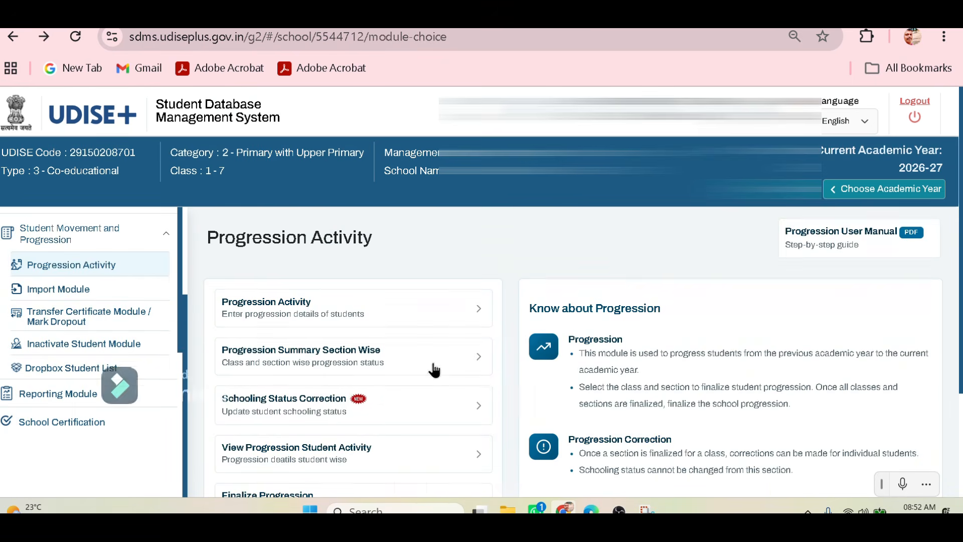
- Open the student-wise progression activity list for 2025-26 and save the Students Progression Details as a Microsoft Excel worksheet
left_click(325, 449)
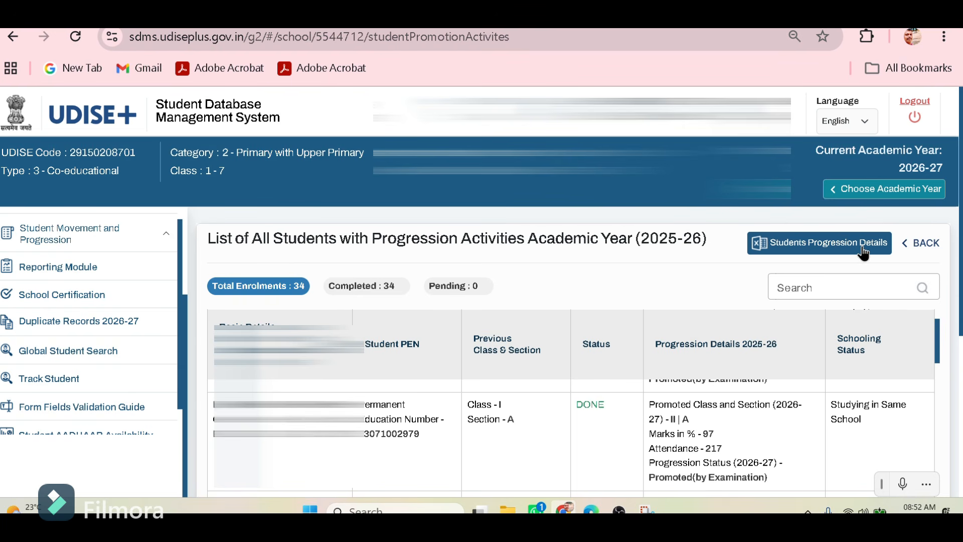
left_click(782, 251)
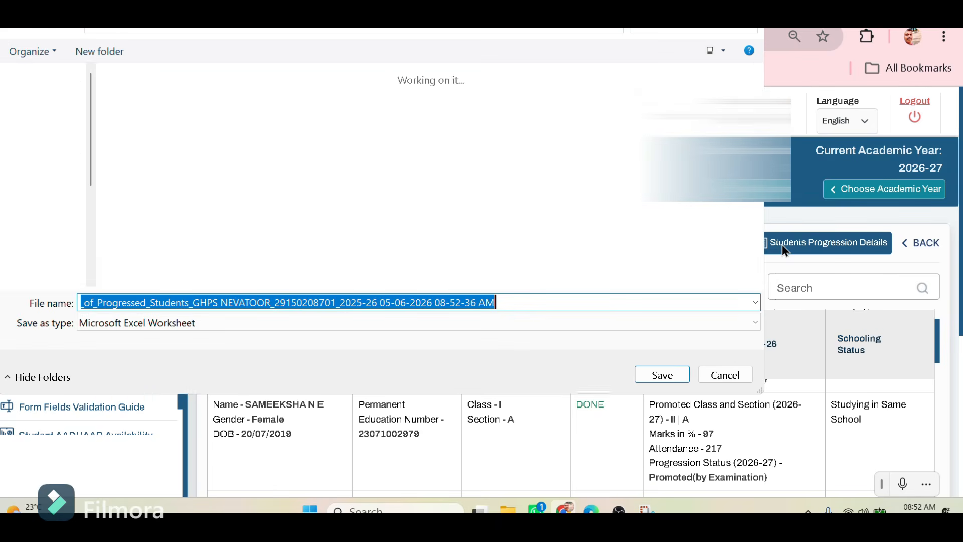
left_click(670, 374)
scroll(324, 300, "up", 2)
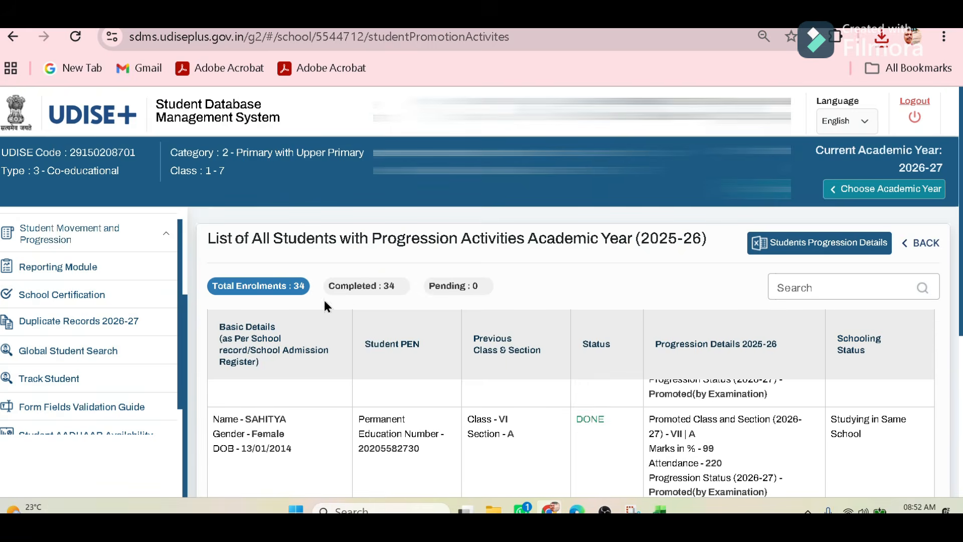
- Leave the student list, open Finalize Progression for academic year 2025-26, and read the enlarged points to note before completing the Progression Module
left_click(921, 243)
scroll(602, 360, "down", 3)
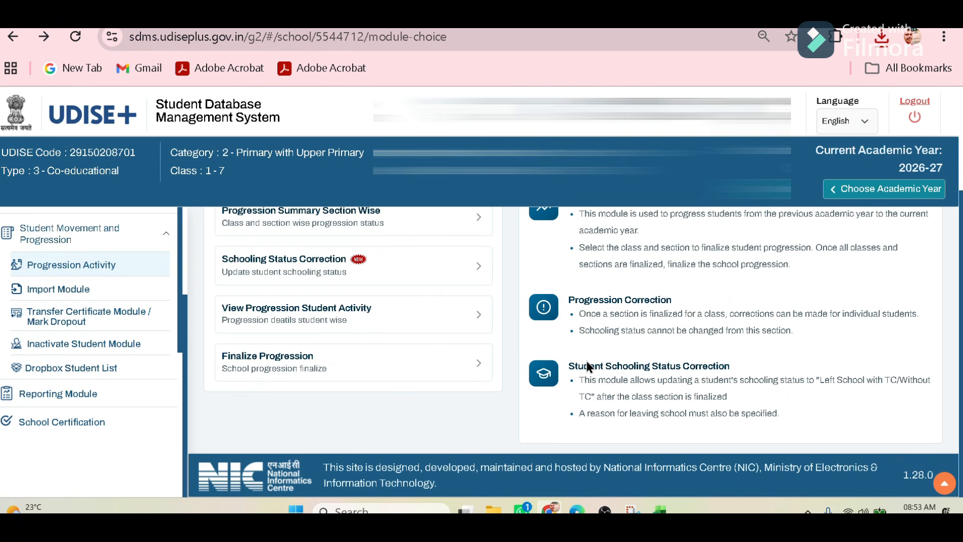
left_click(297, 365)
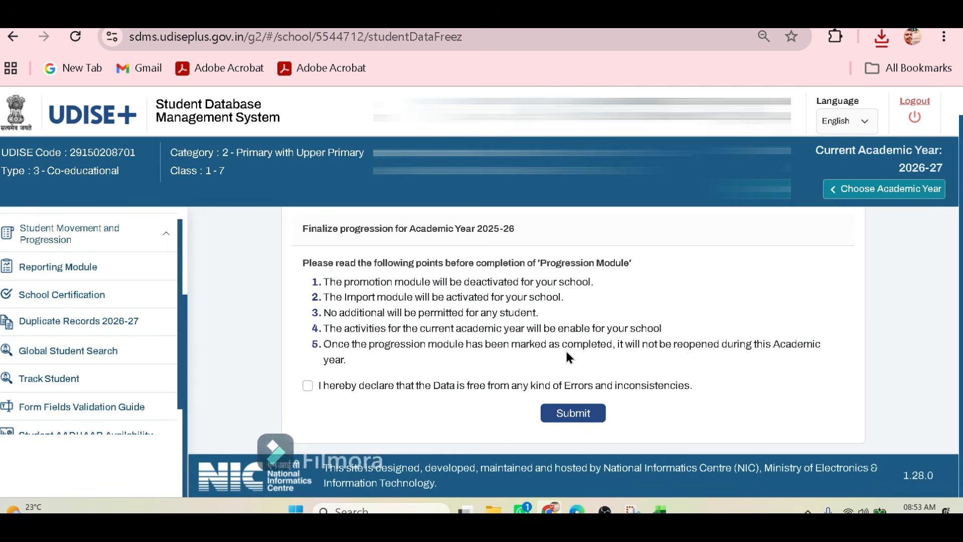
key("ctrl+plus")
key("ctrl+plus")
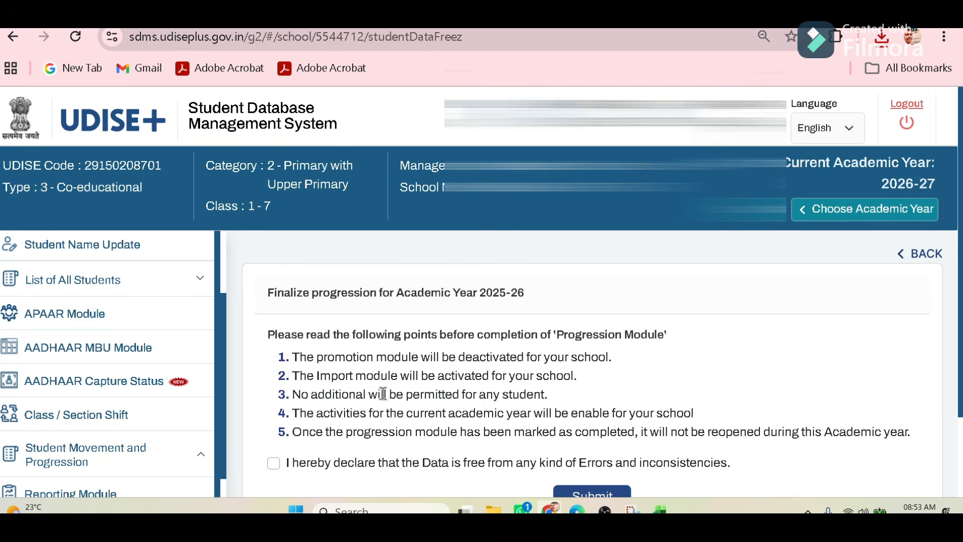
scroll(630, 367, "down", 2)
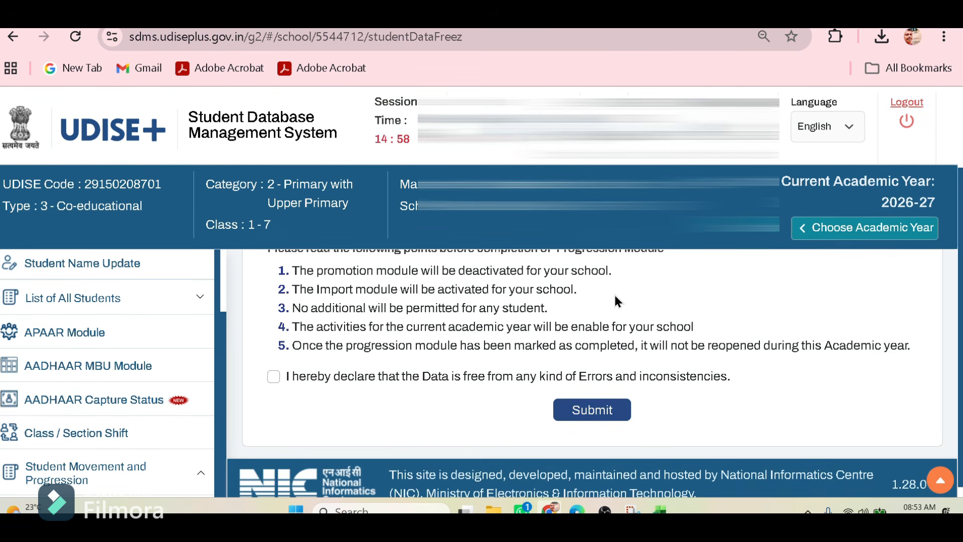
scroll(614, 296, "up", 2)
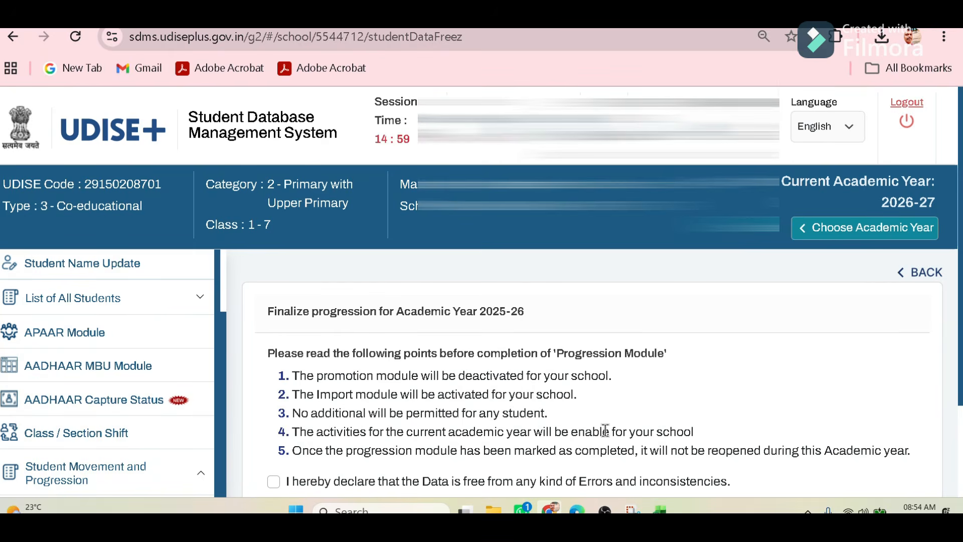
scroll(608, 429, "down", 2)
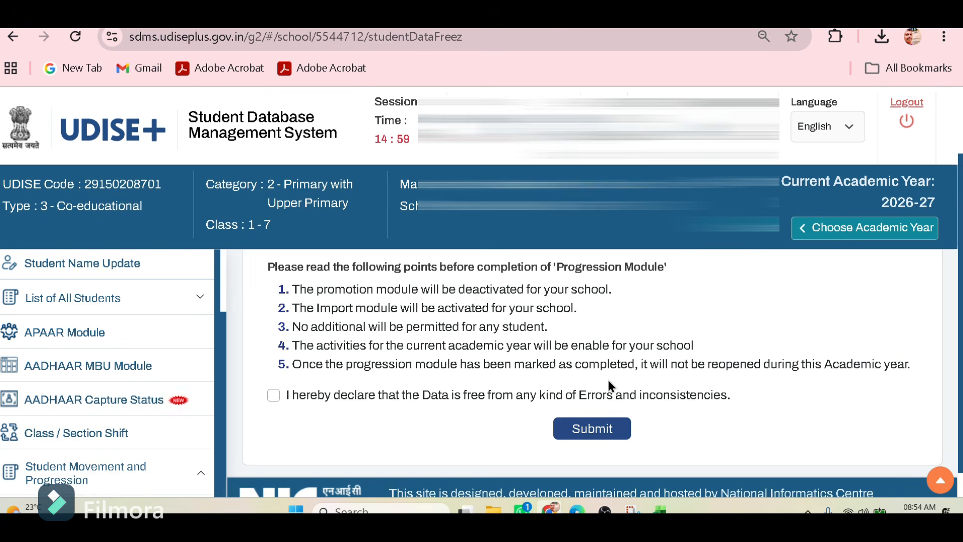
- Declare the data free from errors and inconsistencies, submit the school's 2025-26 progression finalization, and acknowledge the confirmation
left_click(454, 390)
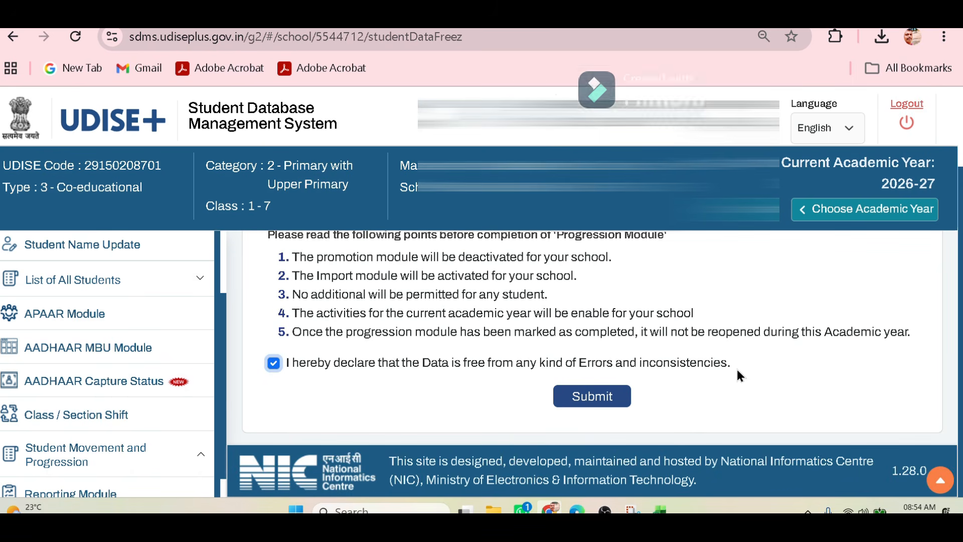
left_click(616, 398)
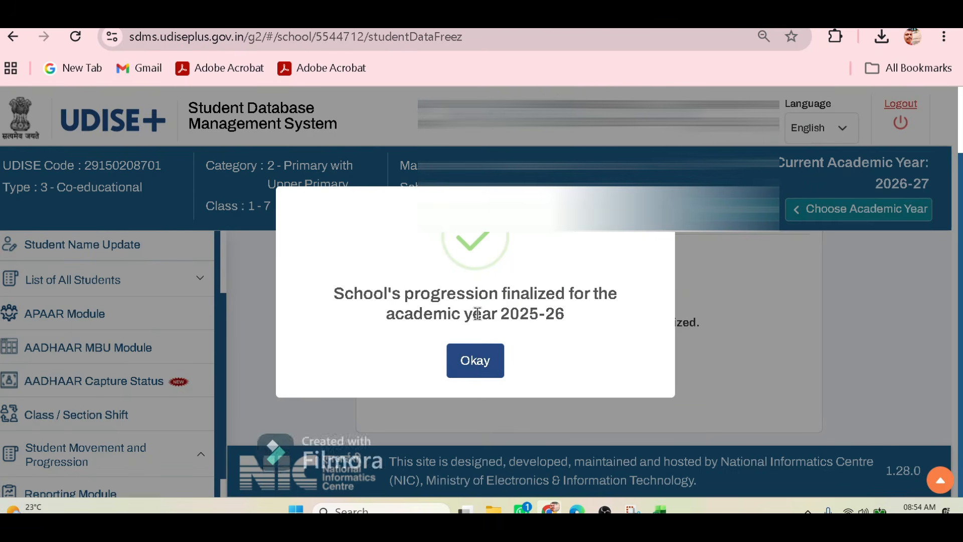
left_click(471, 370)
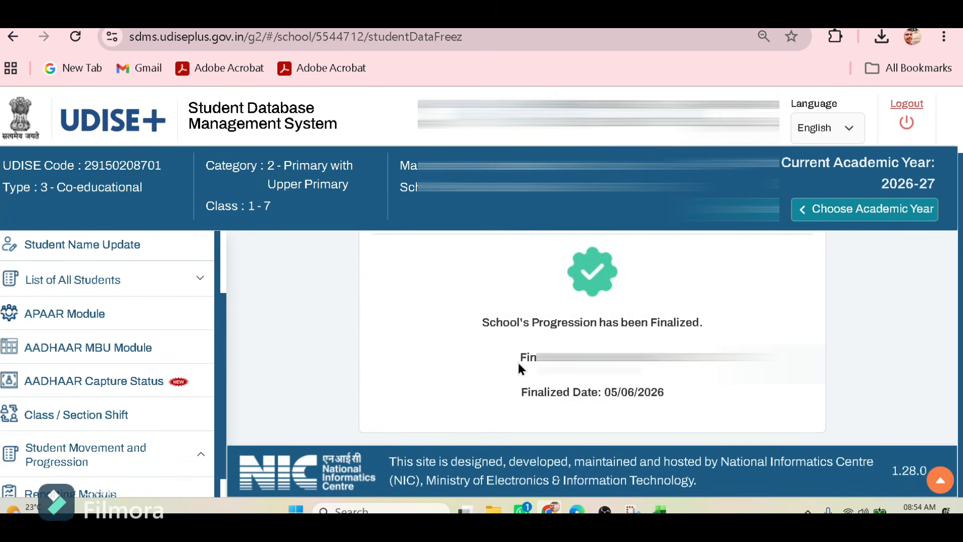